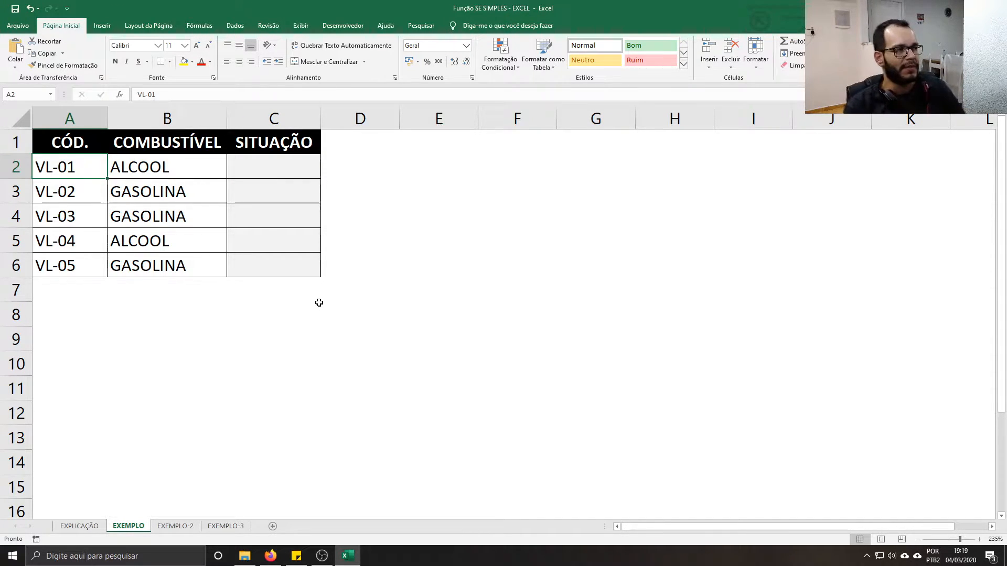
# - Start an SE formula in cell C2 with the logical test B2="ALCOOL"
pyautogui.click(317, 162)
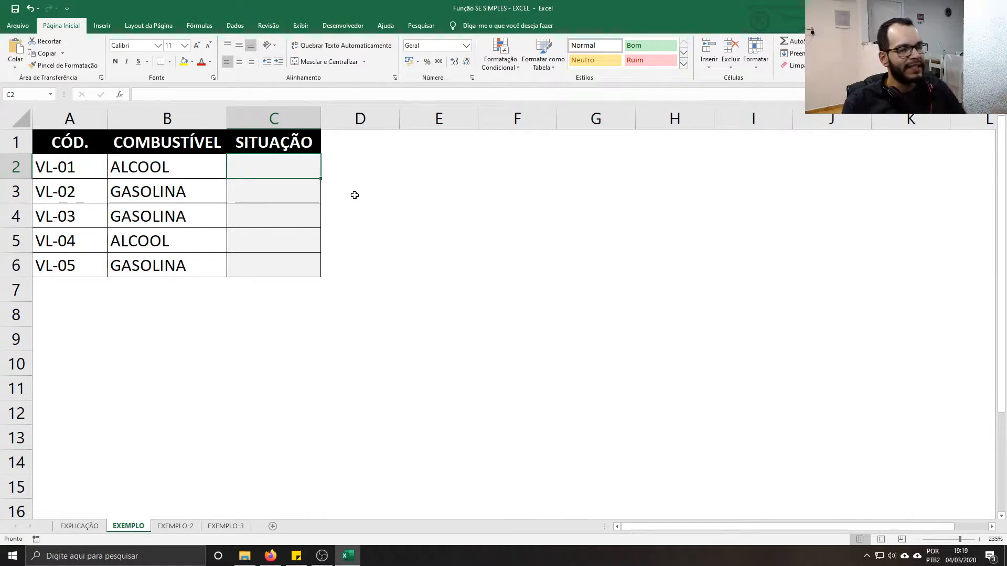
pyautogui.write('=')
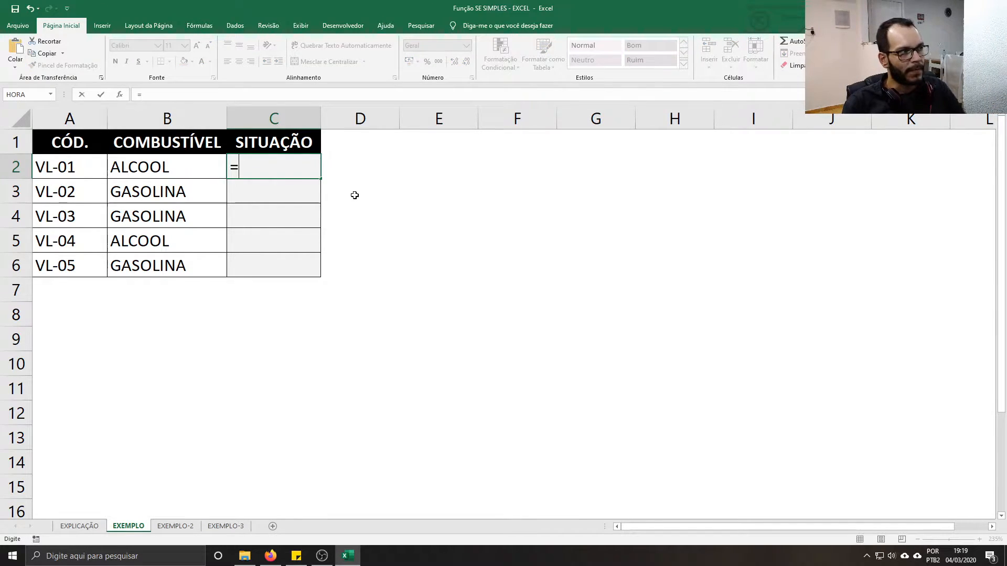
pyautogui.press('capslock')
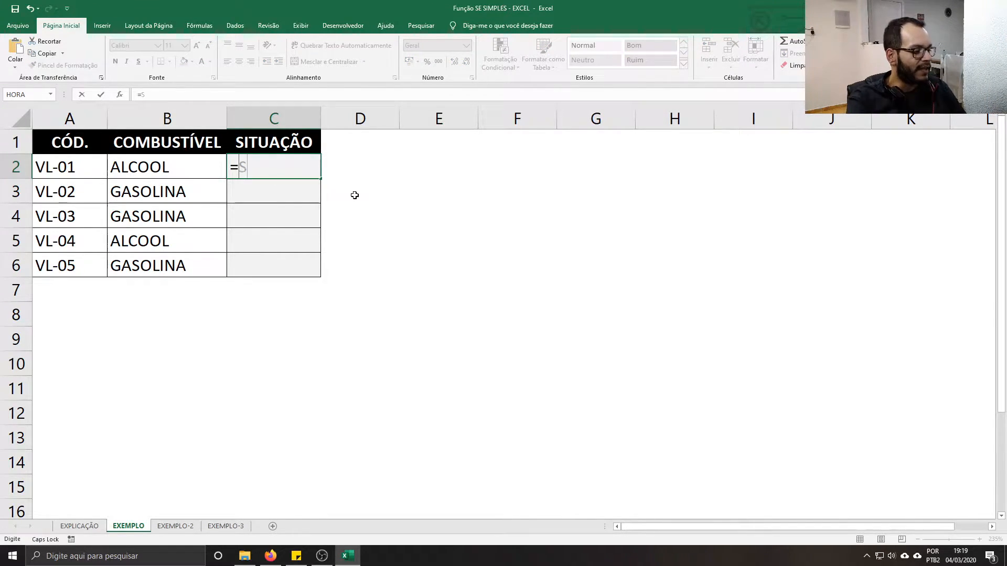
pyautogui.write('SE(')
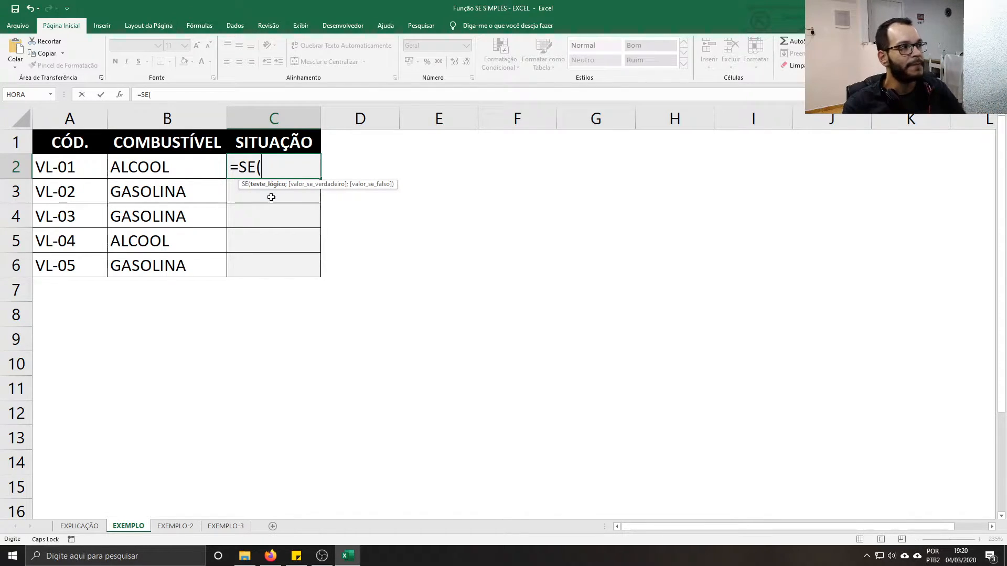
pyautogui.click(149, 166)
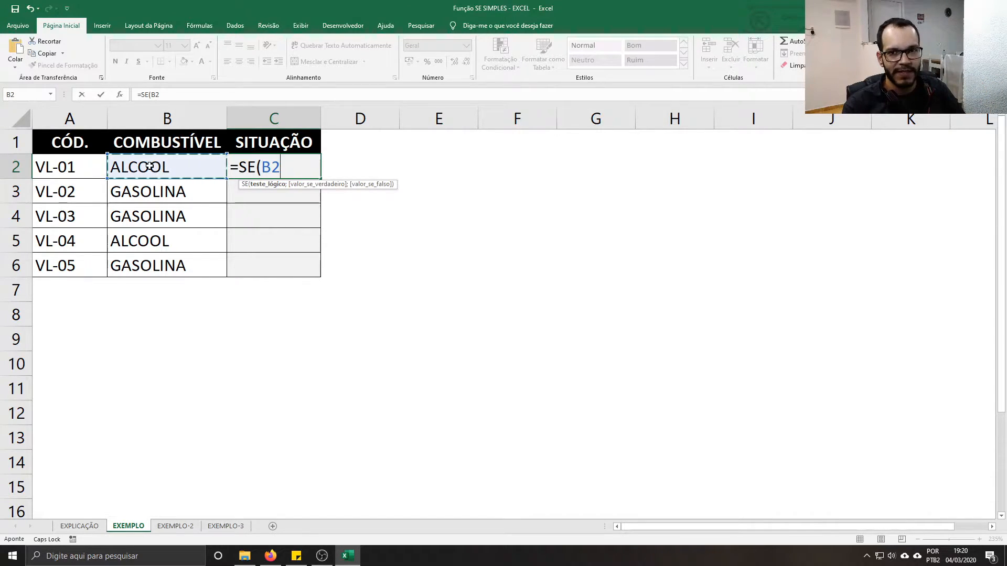
pyautogui.write('=')
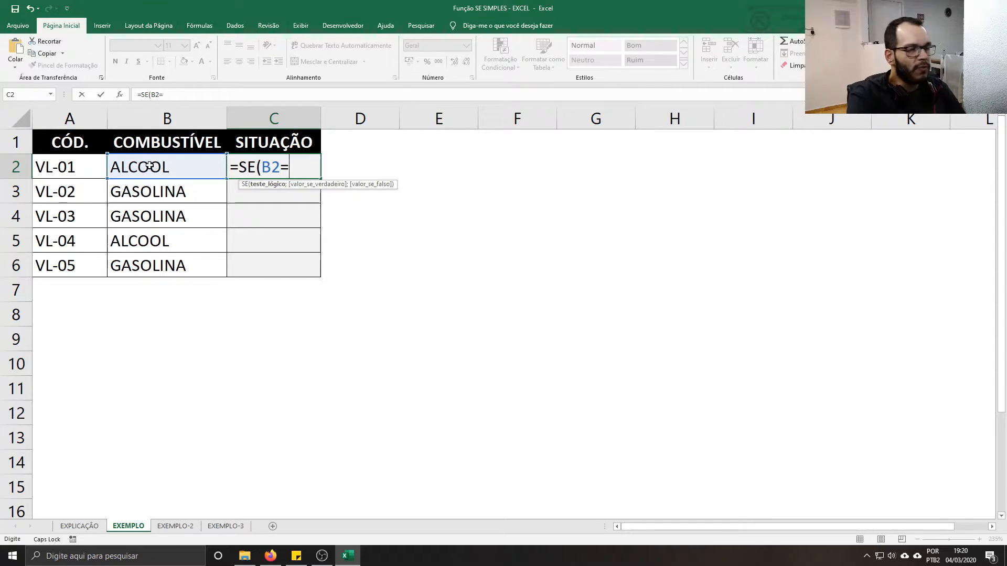
pyautogui.write('"')
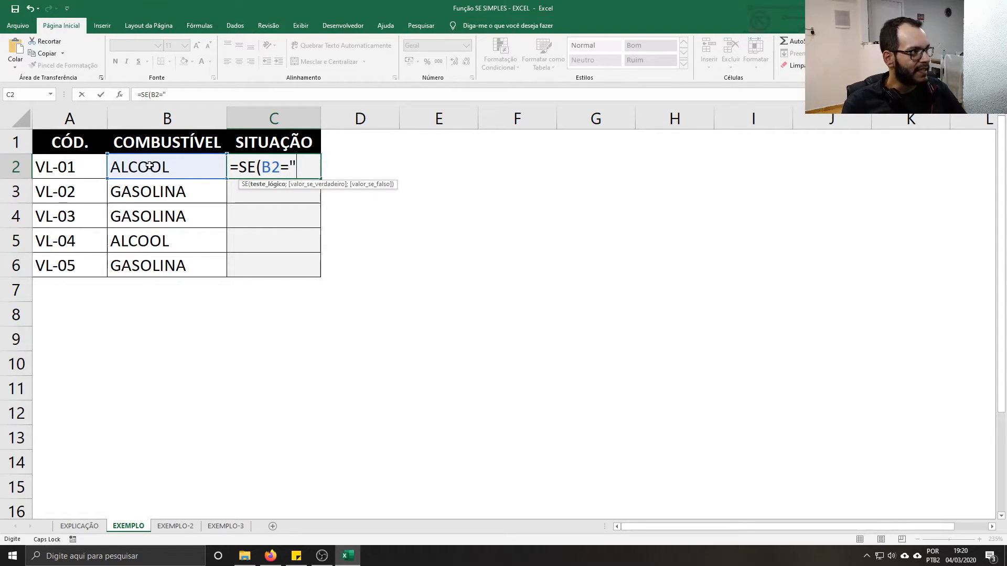
pyautogui.write('ALCO')
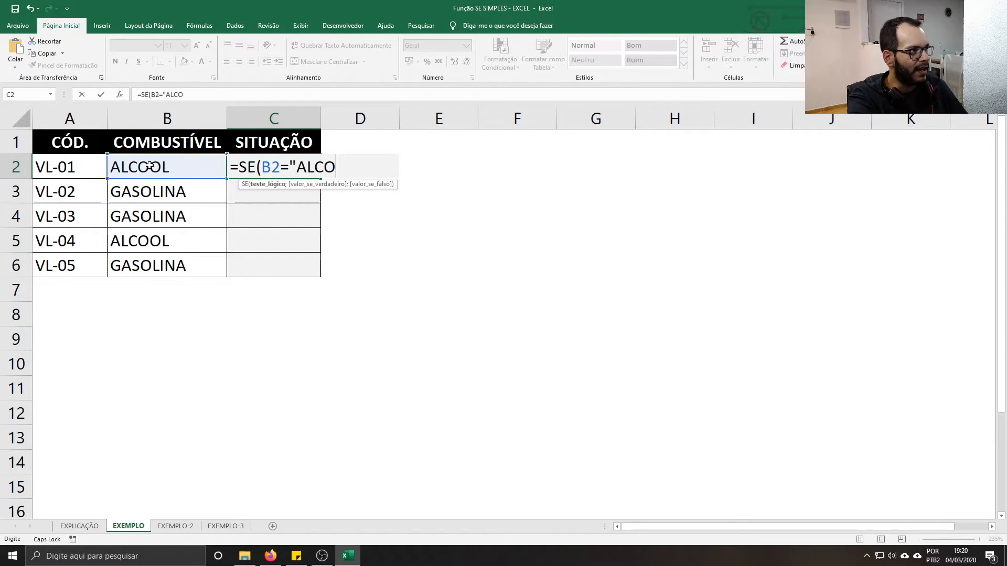
pyautogui.write('OL"')
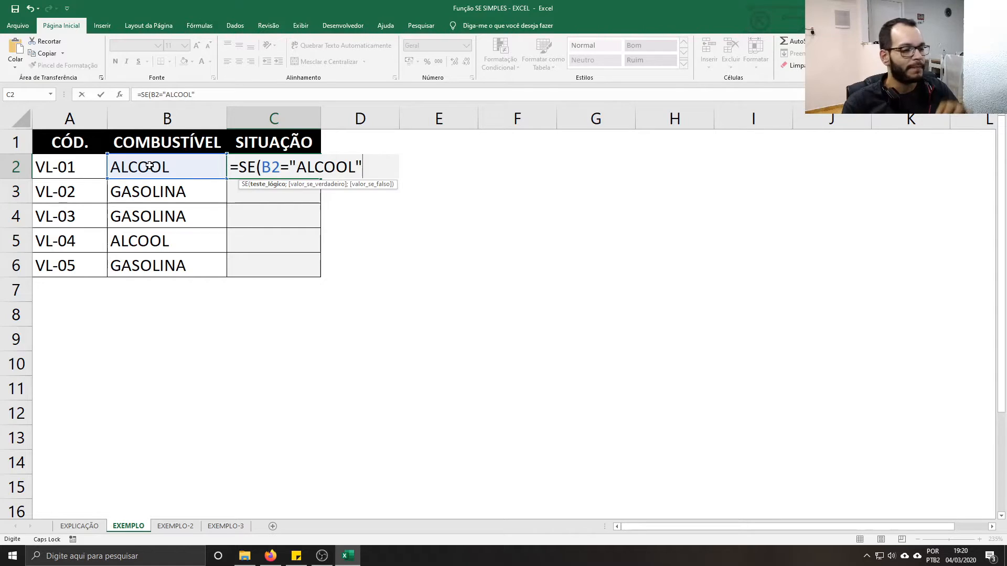
pyautogui.write(';')
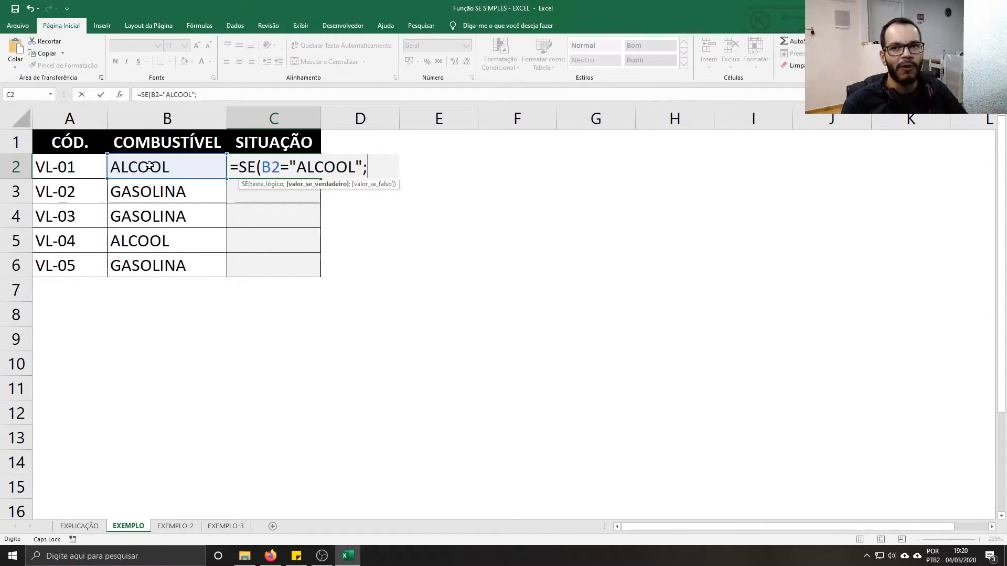
# - Complete the C2 formula with "REGULAR" as the value if true and "IRREGULAR" as the value if false
pyautogui.write('"')
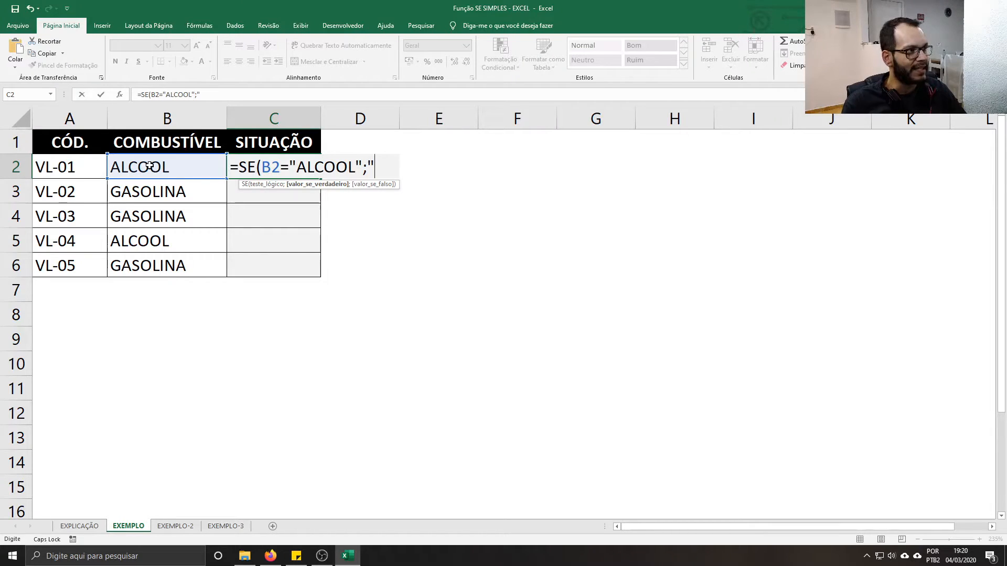
pyautogui.write('REGULAR')
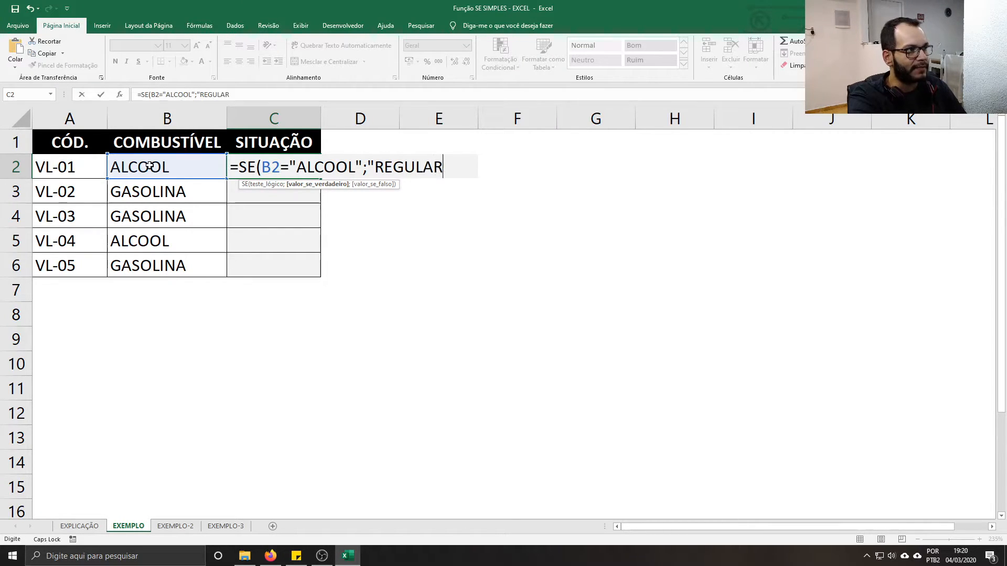
pyautogui.write('"')
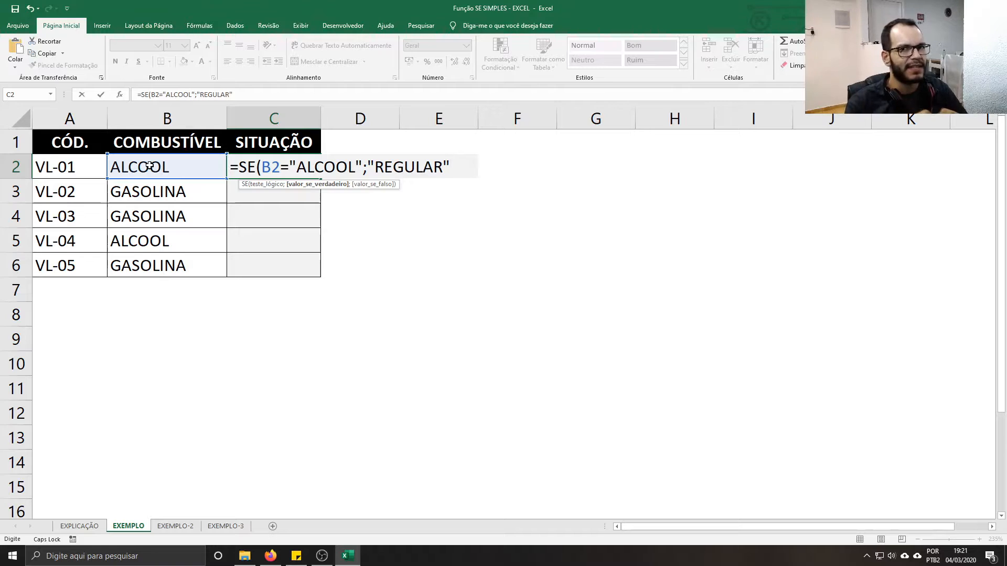
pyautogui.write(';')
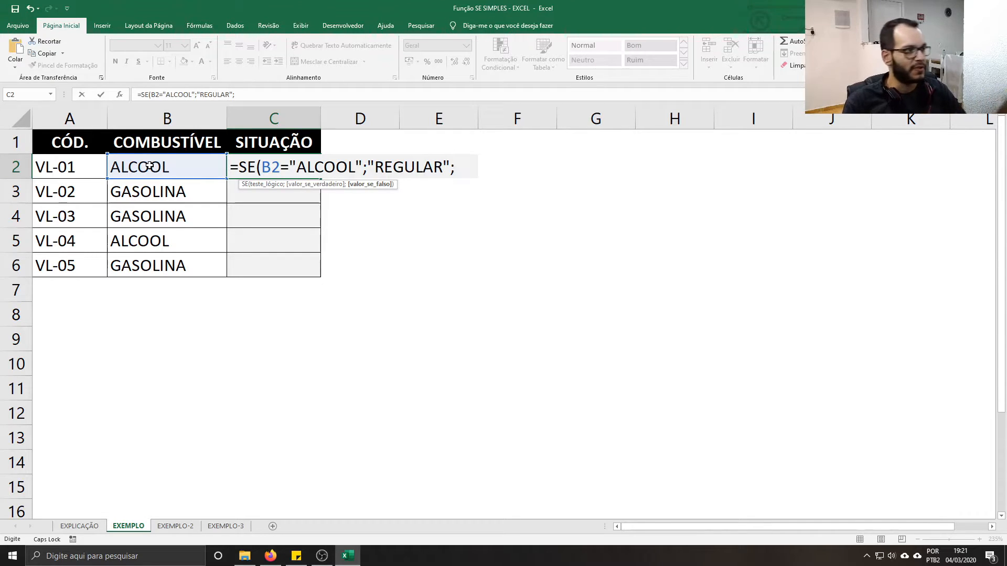
pyautogui.write('"IR')
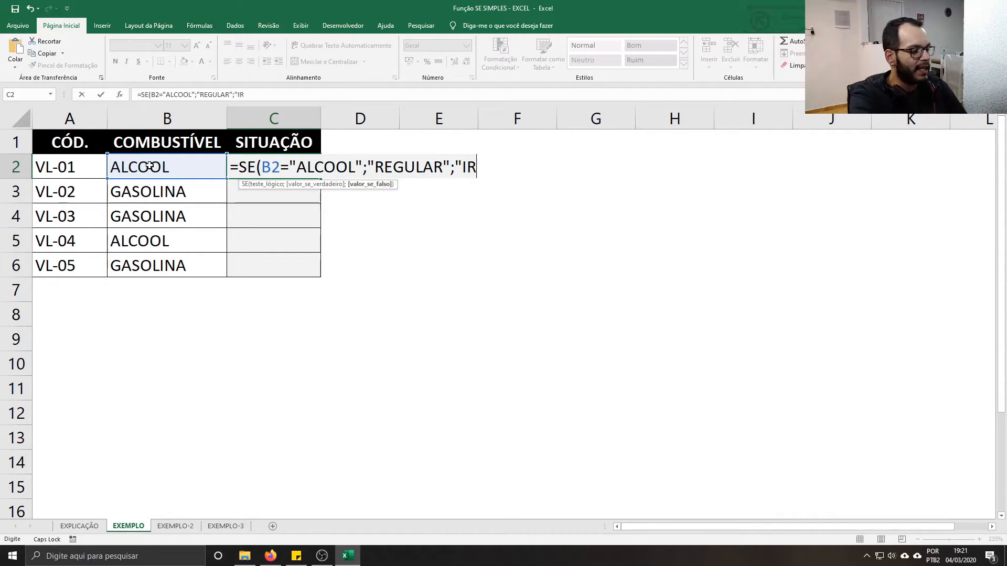
pyautogui.write('REGULAR')
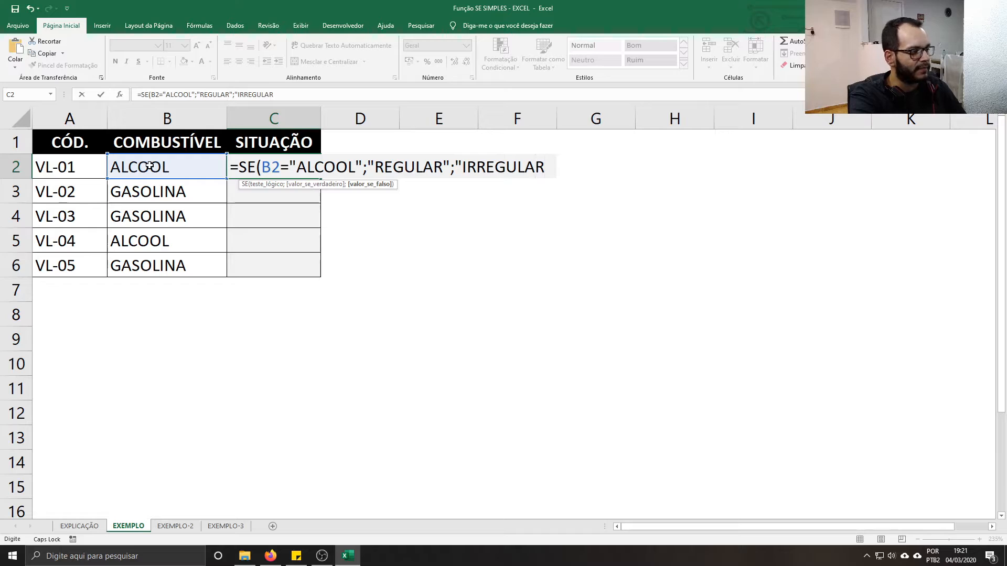
pyautogui.write('"(')
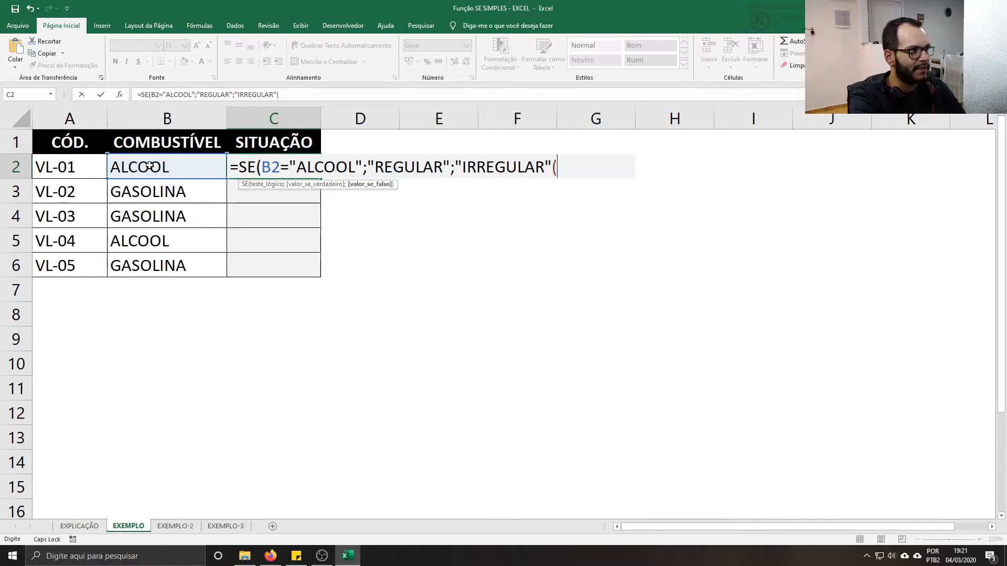
pyautogui.press('BackSpace')
pyautogui.write(')')
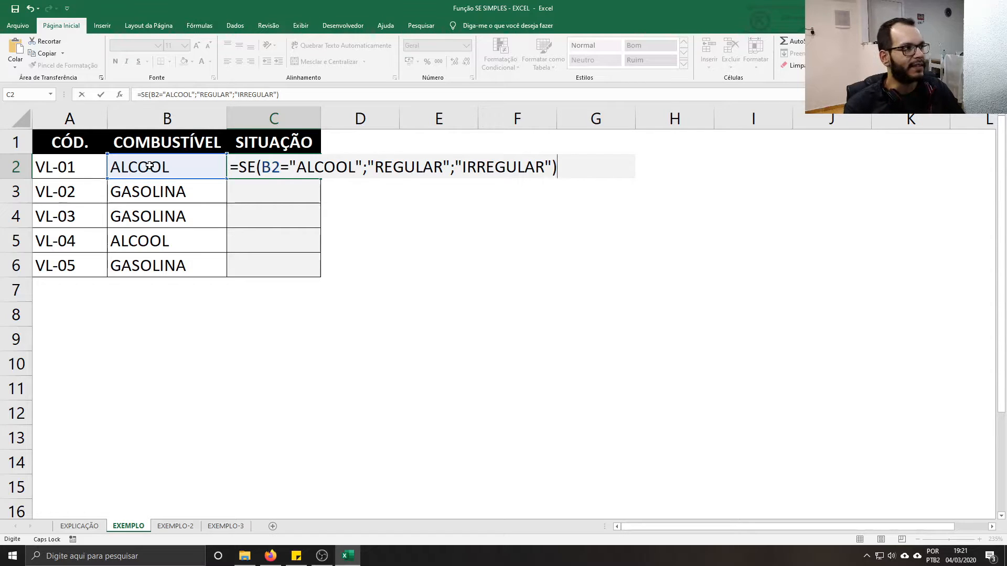
pyautogui.press('Return')
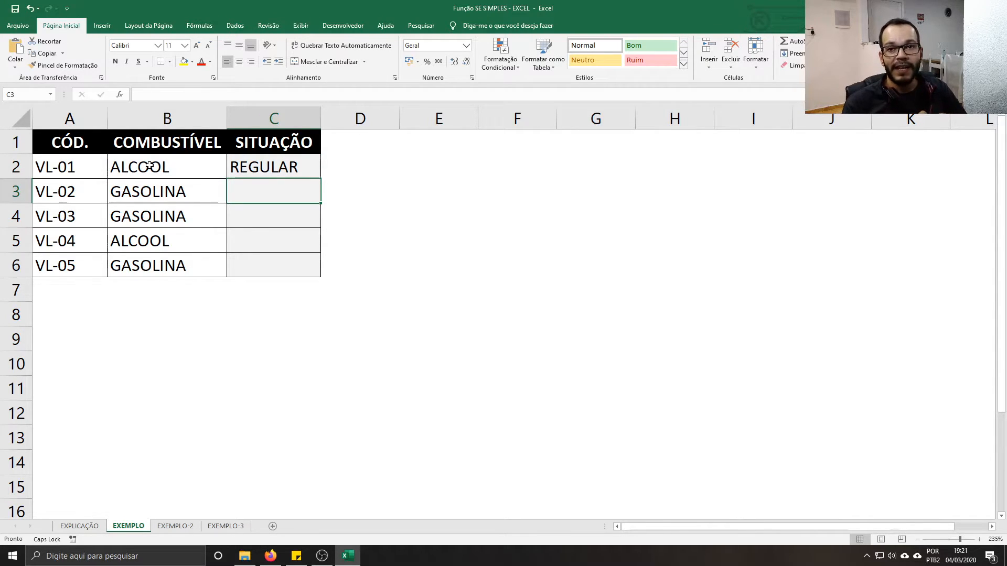
# - Review the logical test, true value and false value arguments of the SE formula in C2, leaving it as is
pyautogui.doubleClick(308, 163)
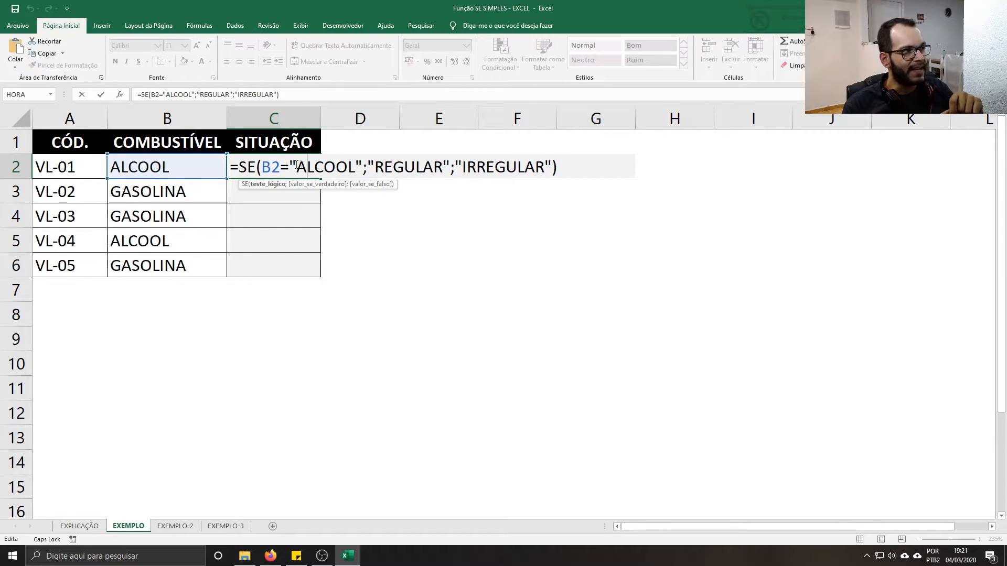
pyautogui.moveTo(261, 166); pyautogui.dragTo(358, 167)
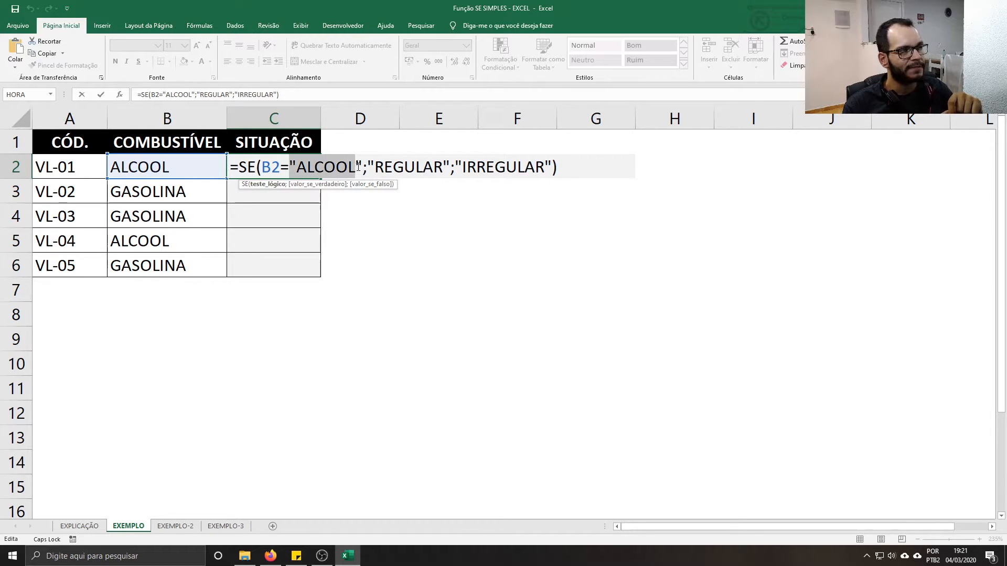
pyautogui.click(264, 184)
pyautogui.click(310, 185)
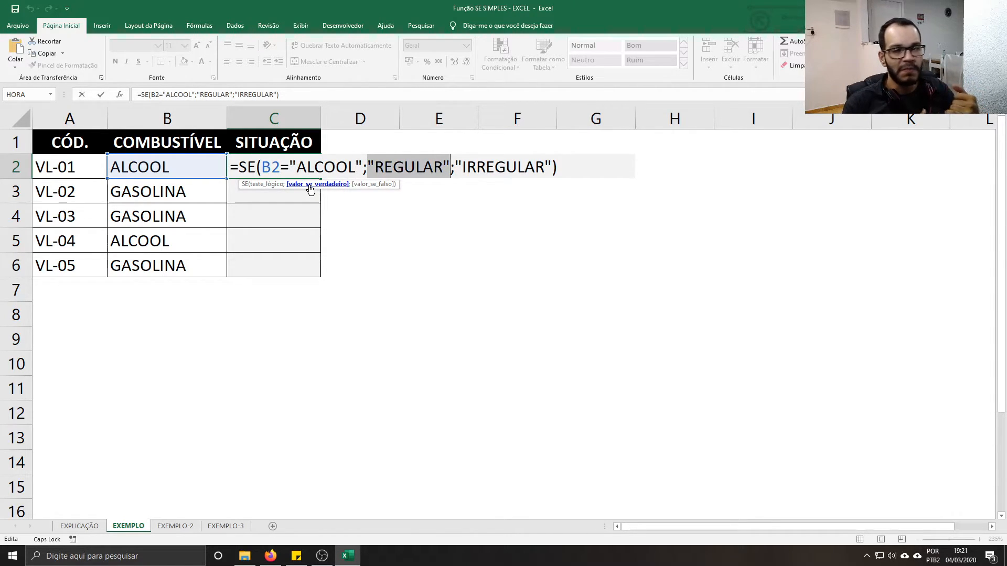
pyautogui.click(363, 188)
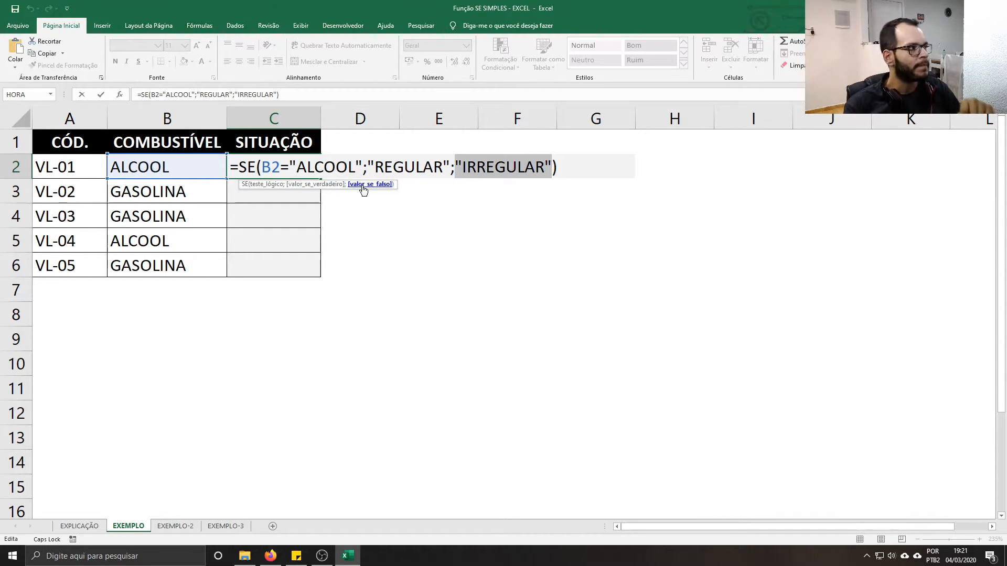
pyautogui.press('Return')
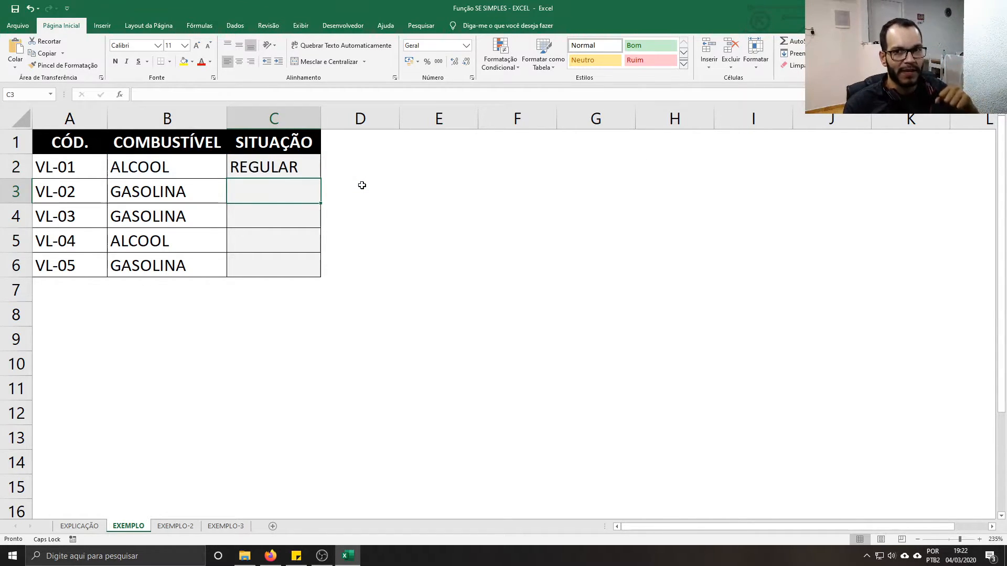
# - Fill the SE formula from C2 down through C6 in the SITUAÇÃO column
pyautogui.click(306, 168)
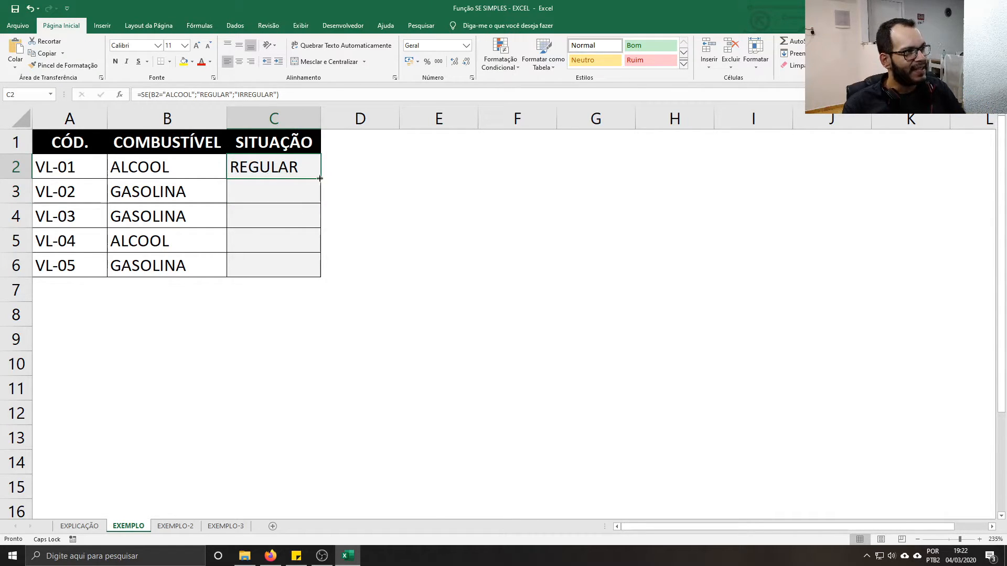
pyautogui.moveTo(318, 181); pyautogui.dragTo(312, 267)
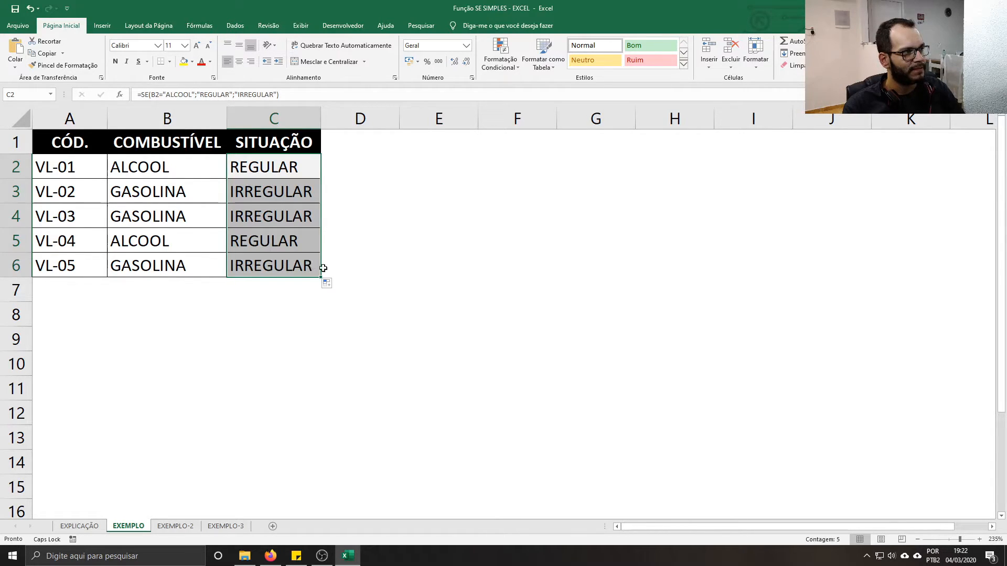
# - Check the gasoline rows and inspect the SE formulas in C3 and C2 without changing them
pyautogui.click(205, 199)
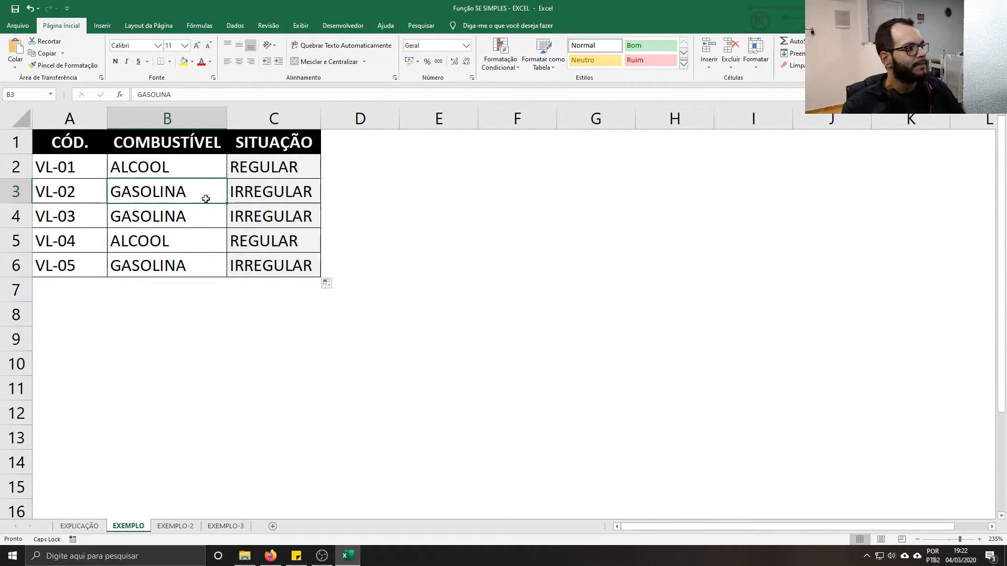
pyautogui.click(212, 224)
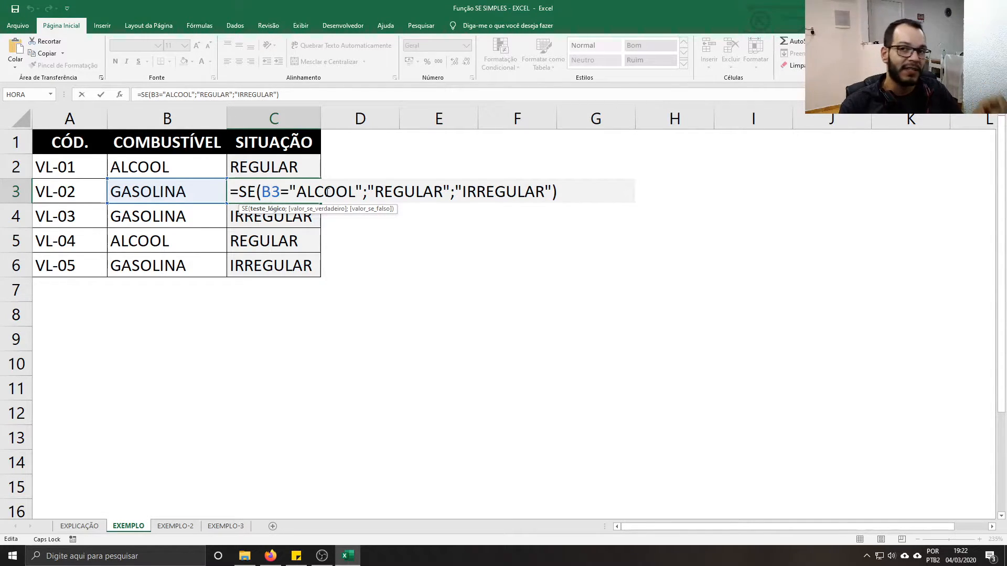
pyautogui.click(487, 194)
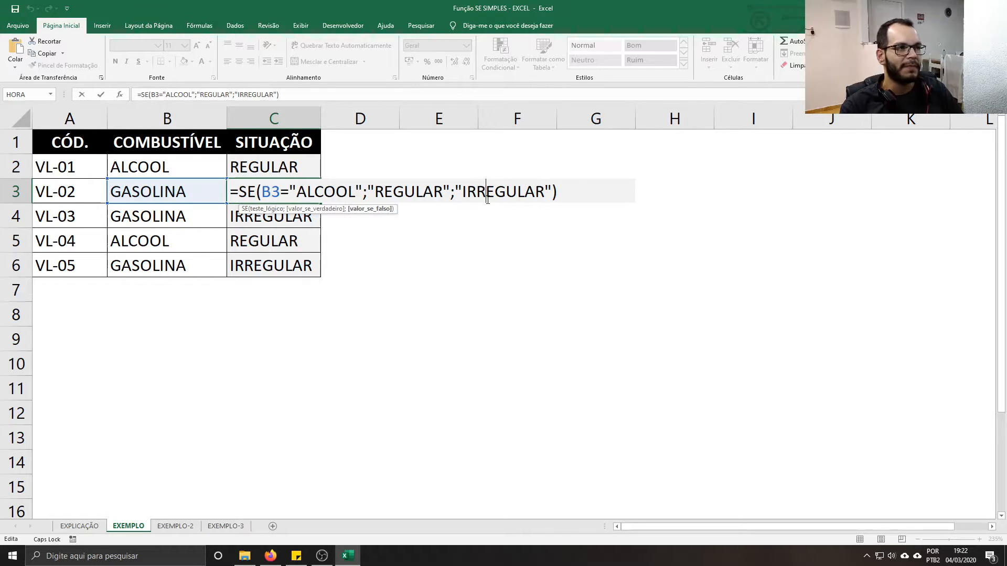
pyautogui.press('Return')
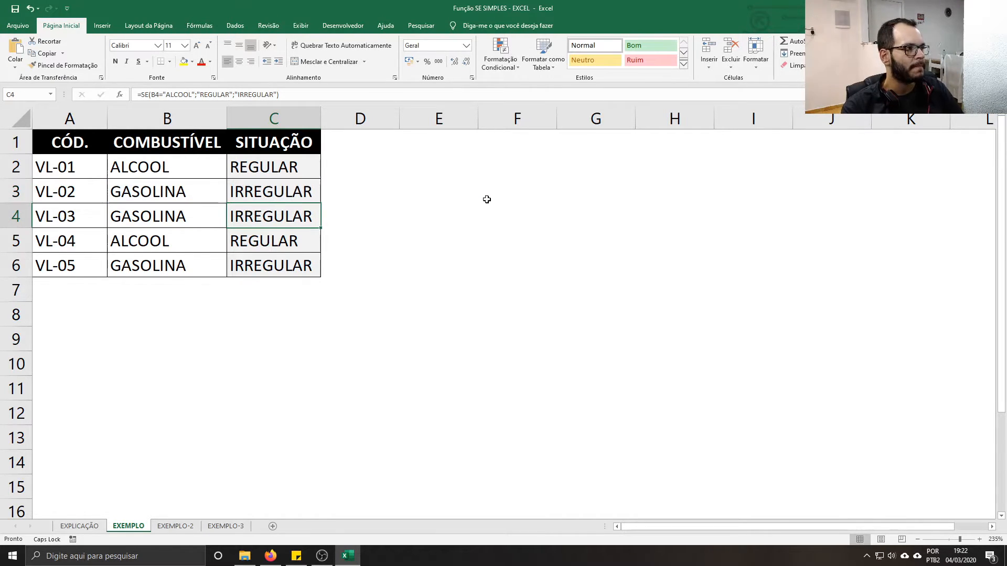
pyautogui.click(275, 169)
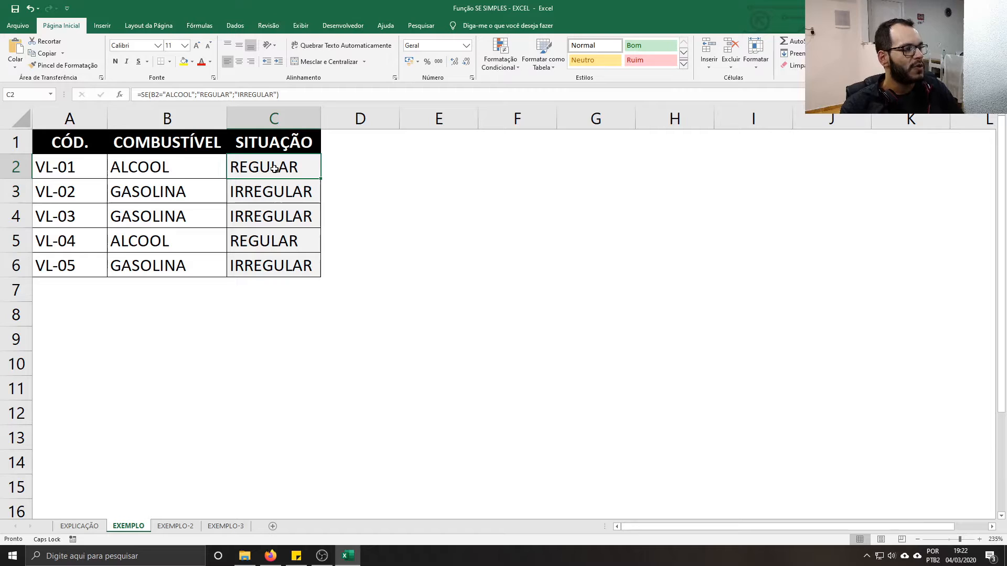
pyautogui.doubleClick(274, 169)
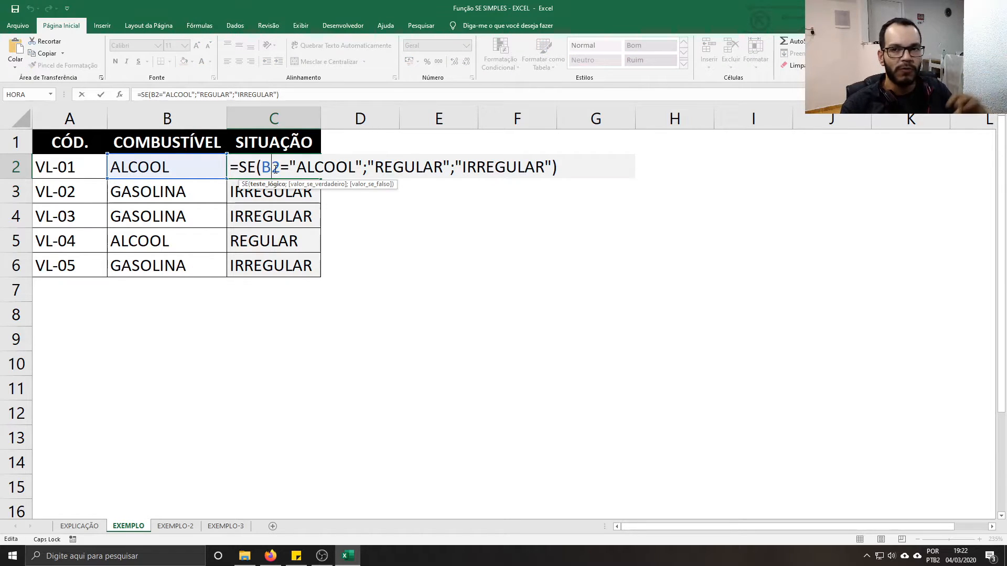
pyautogui.press('Return')
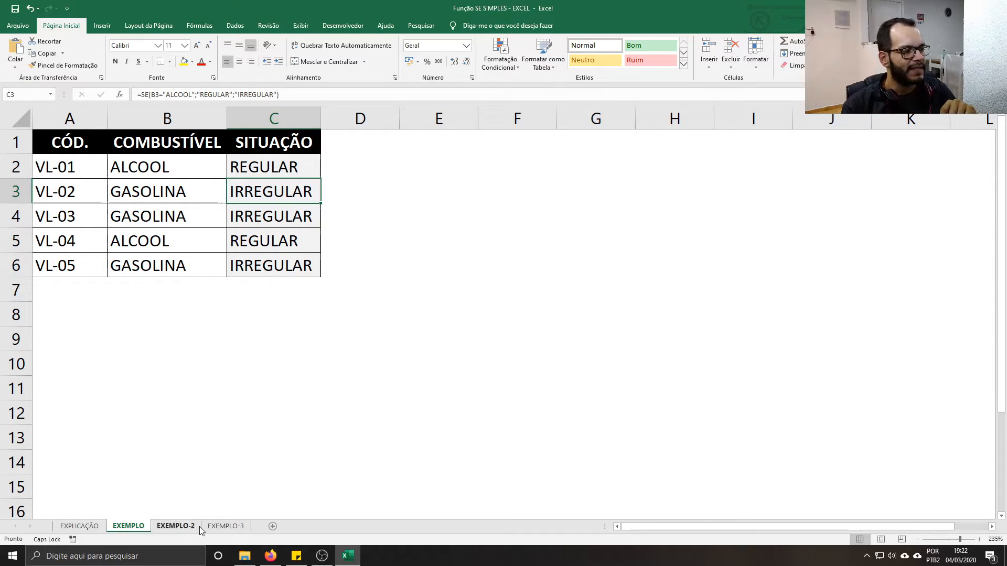
# - Open the EXEMPLO-2 sheet and review the TABELA DE PREÇOS, the empty VALOR UN. cells and the COMBUSTÍVEL column
pyautogui.click(176, 526)
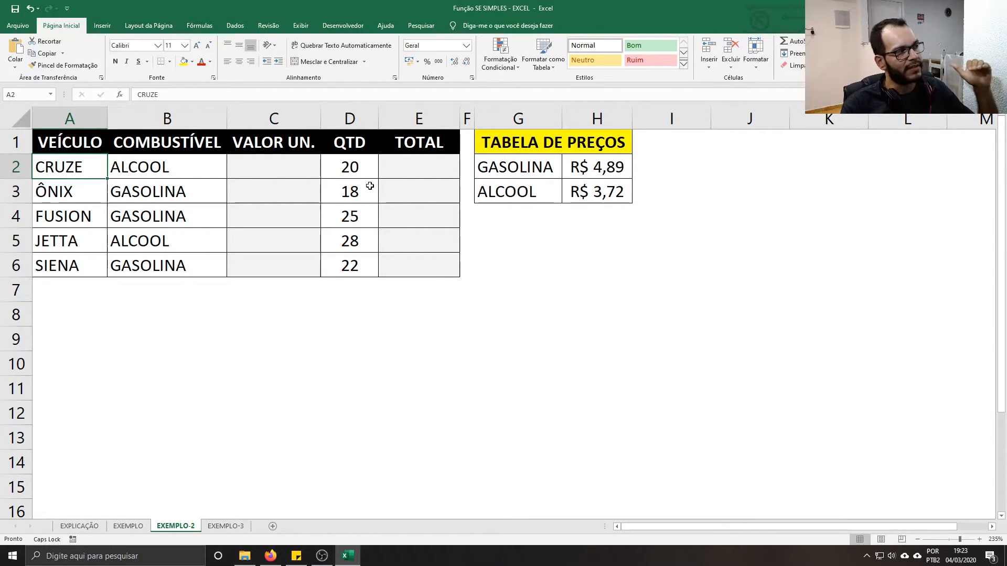
pyautogui.click(229, 167)
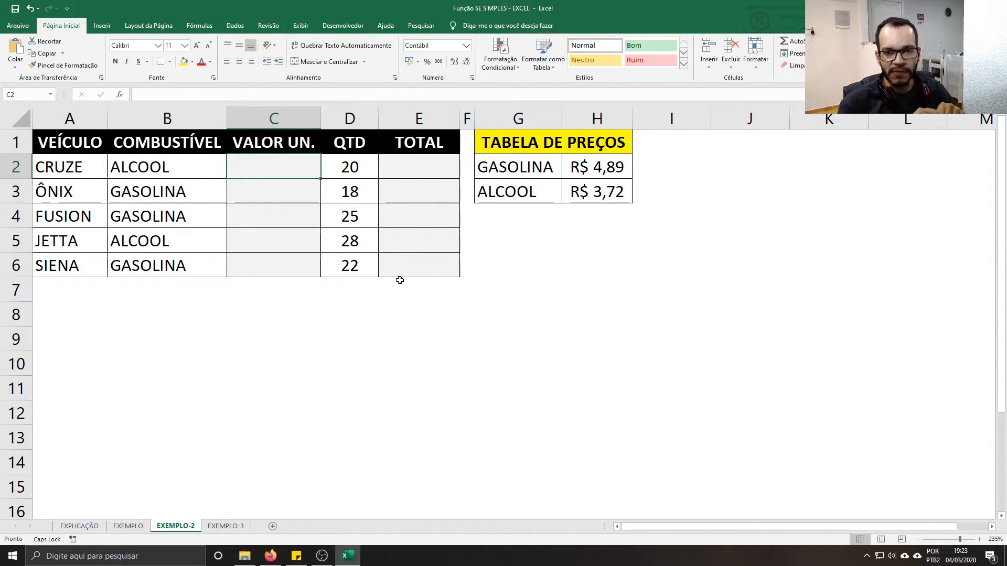
pyautogui.click(549, 167)
pyautogui.click(624, 166)
pyautogui.click(545, 188)
pyautogui.click(603, 187)
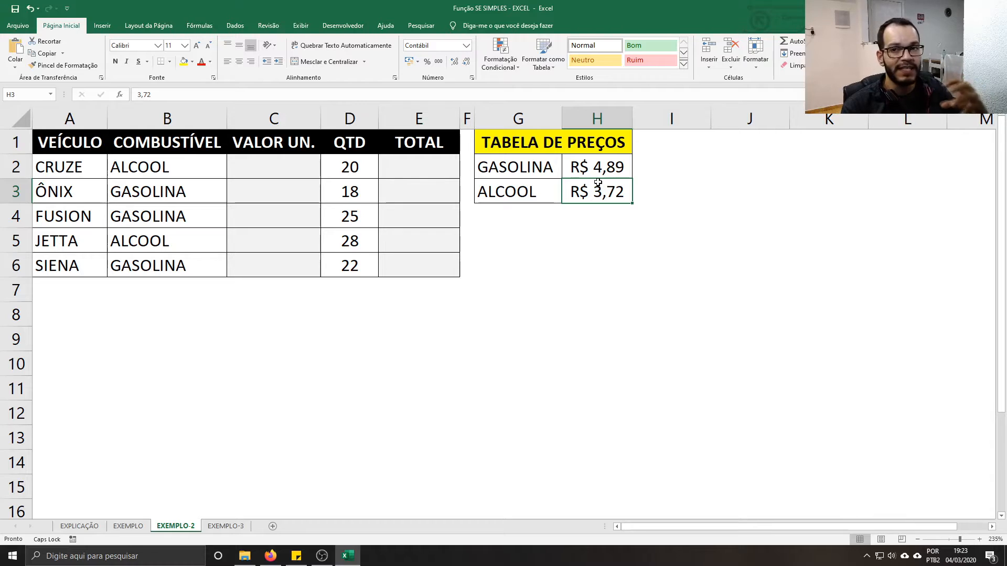
pyautogui.moveTo(283, 165); pyautogui.dragTo(288, 261)
pyautogui.moveTo(193, 167); pyautogui.dragTo(175, 262)
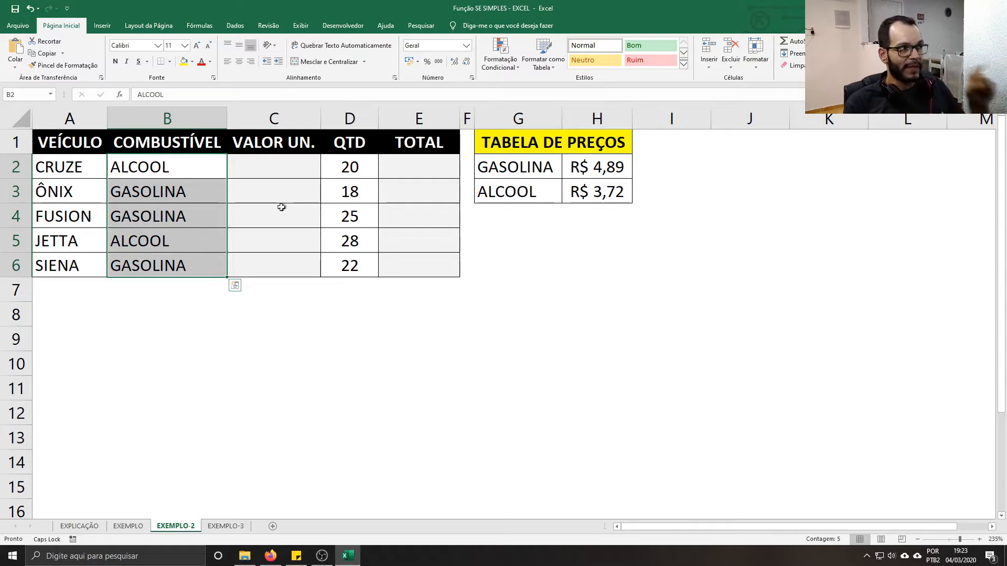
# - Start an SE formula in C2 with the logical test B2=G2, comparing the vehicle's fuel with GASOLINA in the price table
pyautogui.click(276, 176)
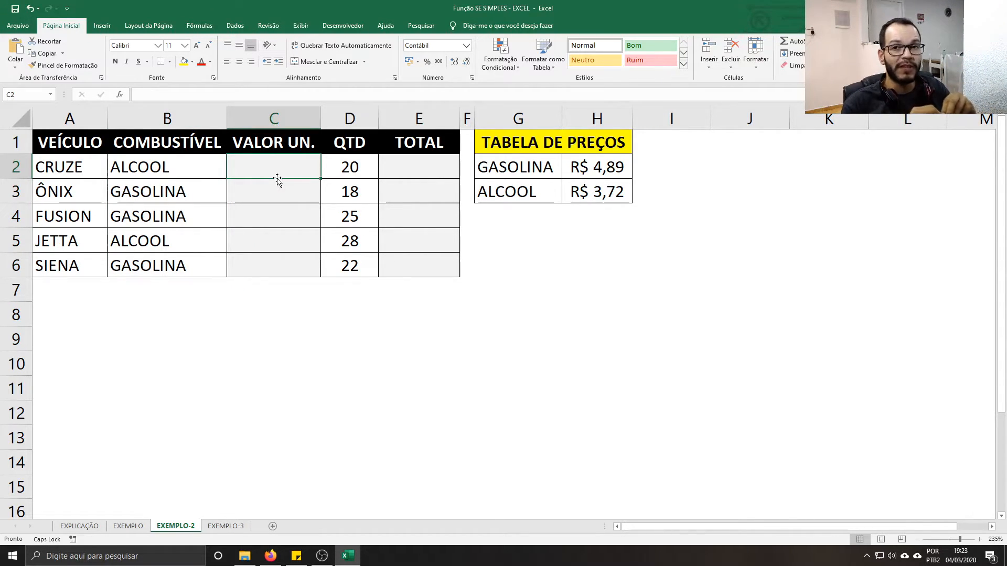
pyautogui.write('=S')
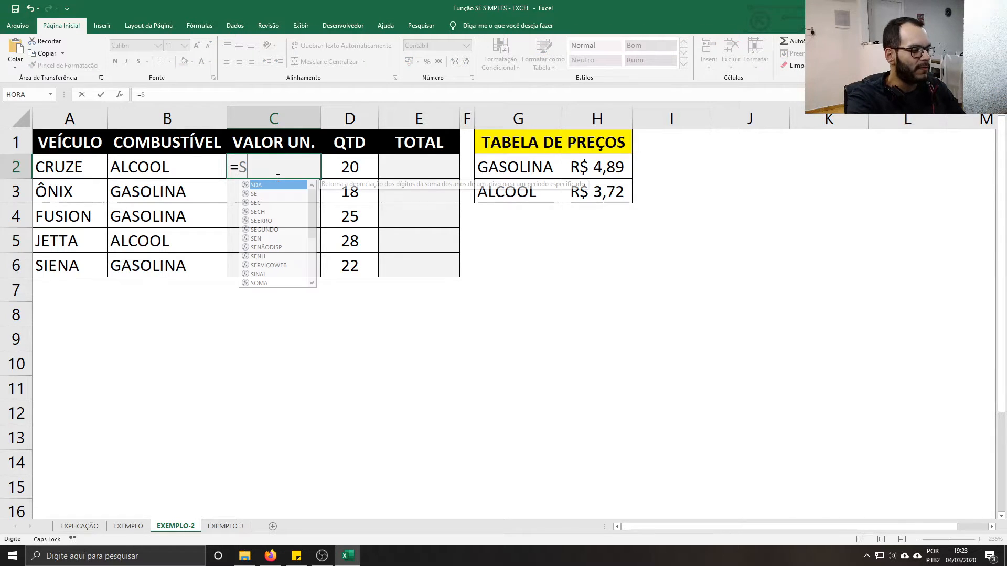
pyautogui.write('E(')
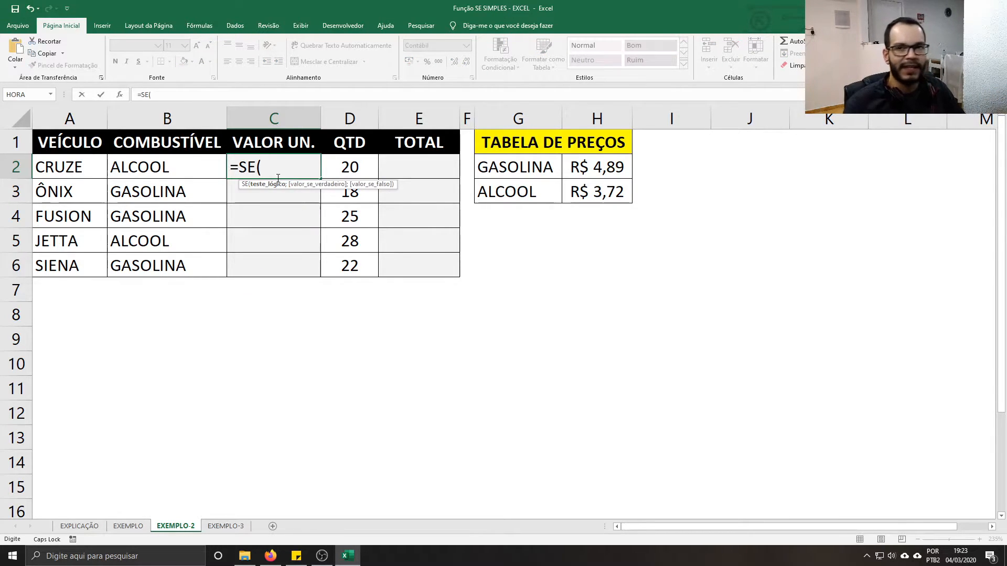
pyautogui.click(163, 167)
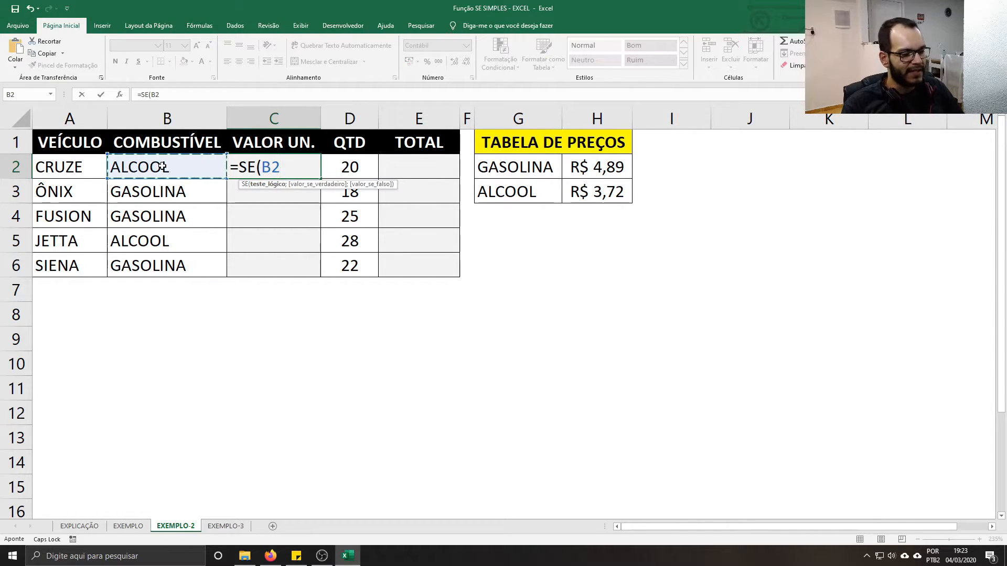
pyautogui.write('=')
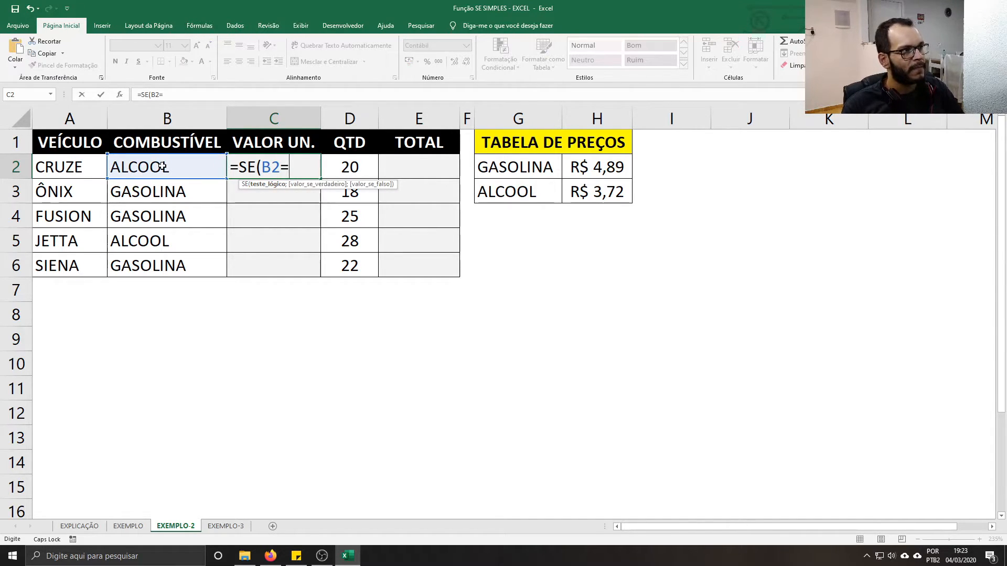
pyautogui.click(516, 170)
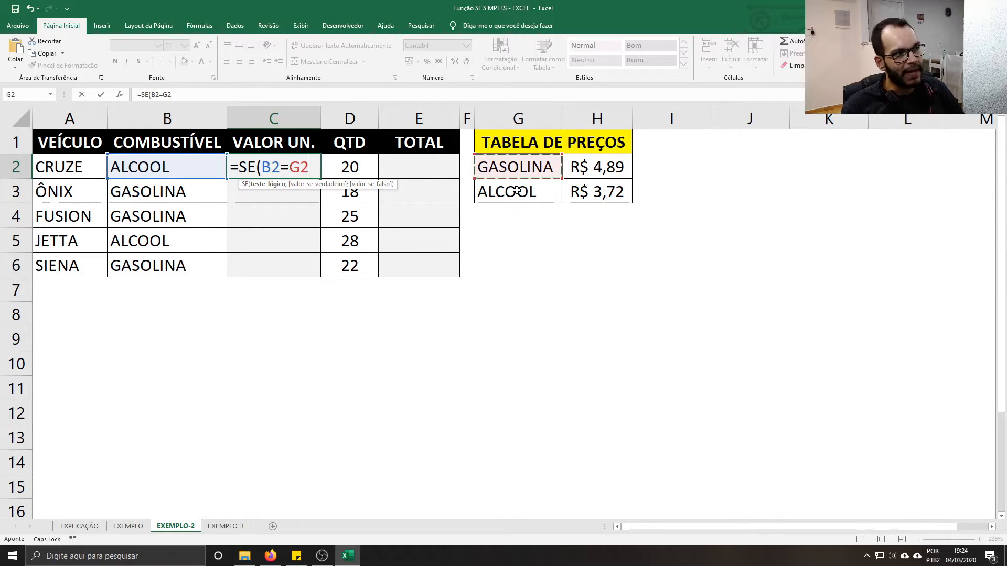
pyautogui.click(517, 190)
pyautogui.click(530, 166)
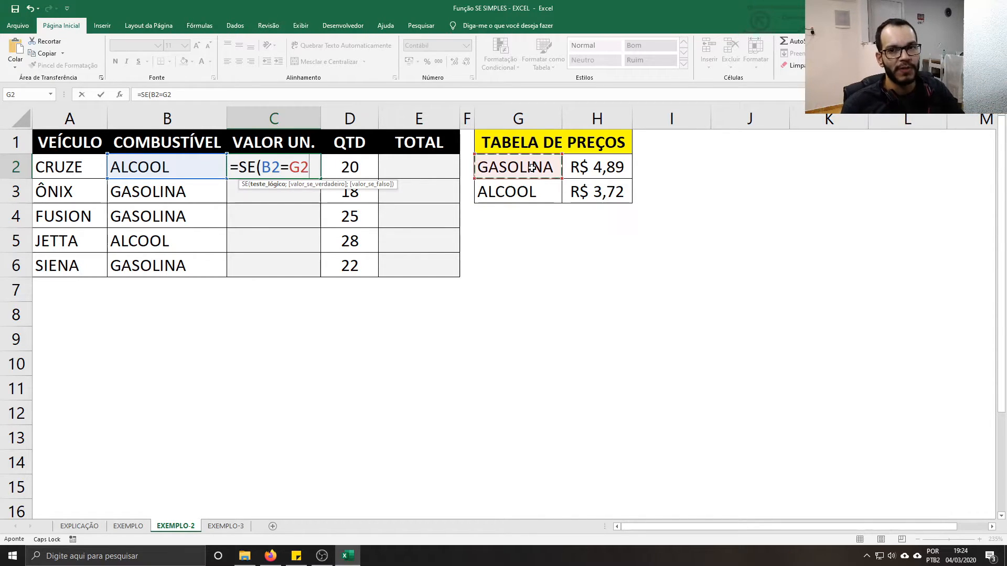
# - Complete the C2 formula with H2 as the value if true and H3 if false, and fill it down through C6
pyautogui.write(';')
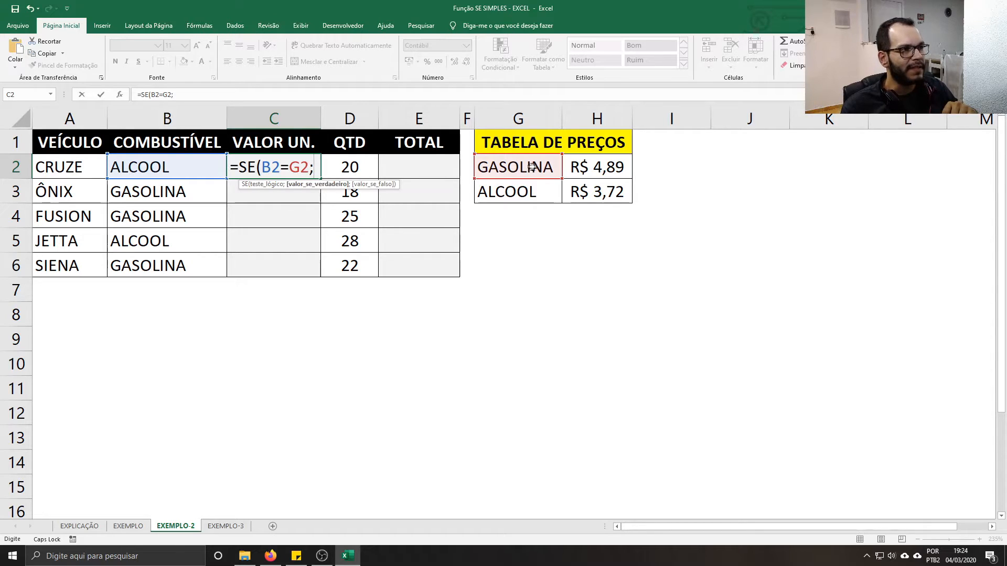
pyautogui.click(596, 166)
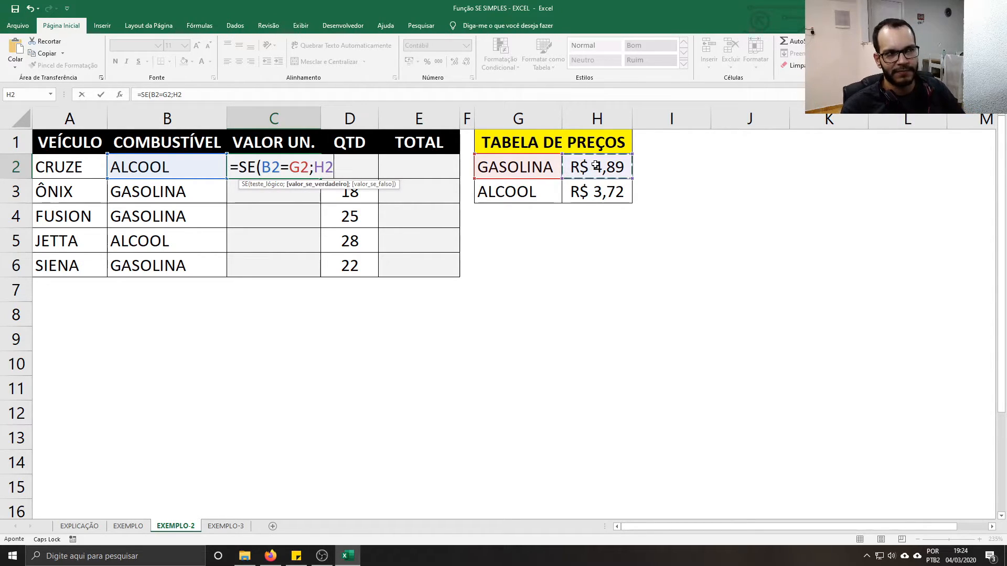
pyautogui.write(';')
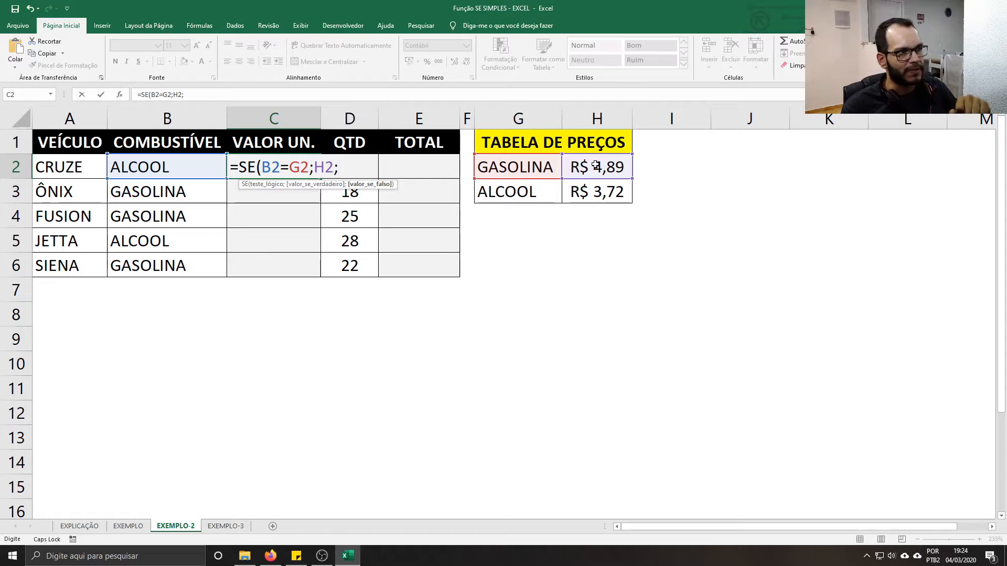
pyautogui.click(591, 190)
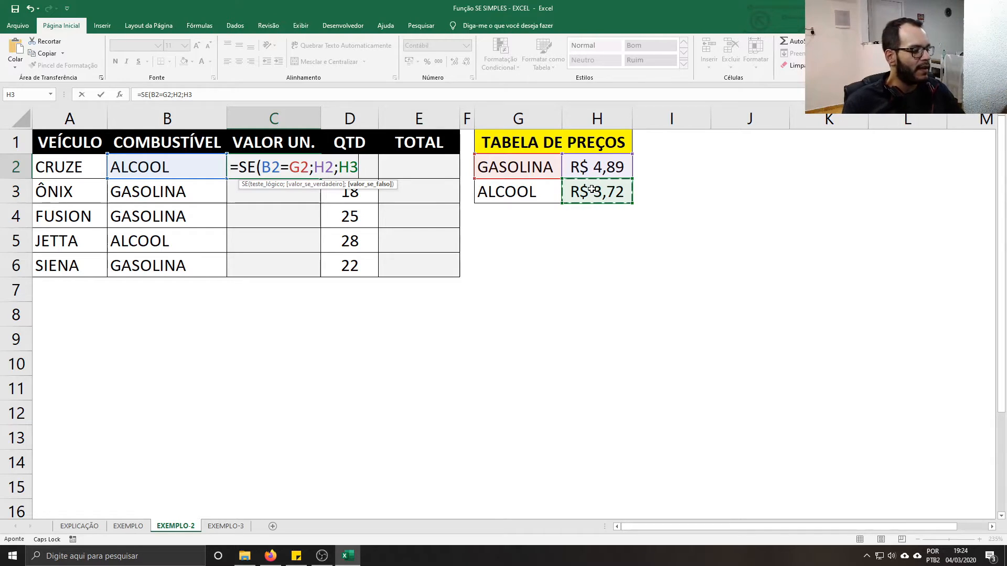
pyautogui.write(')')
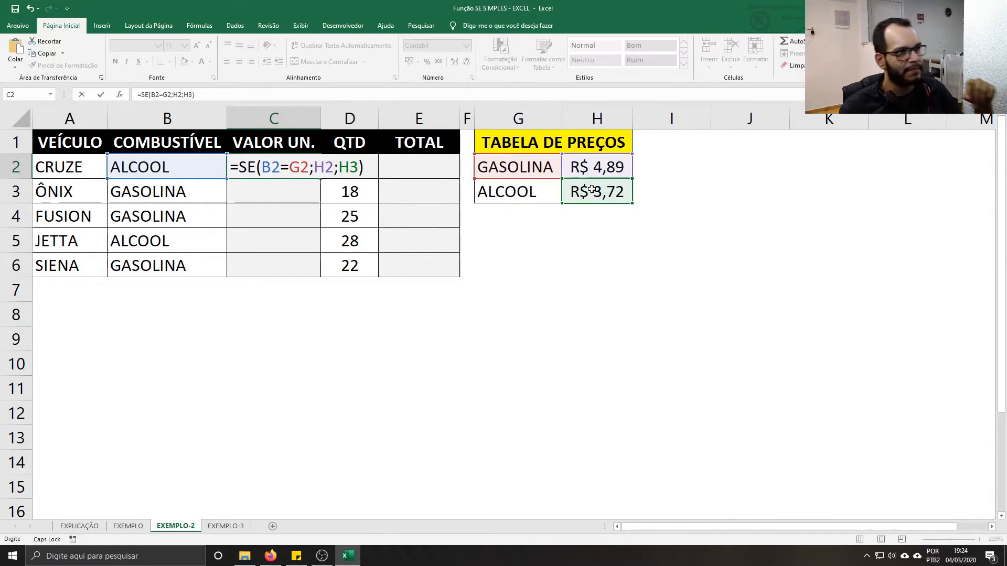
pyautogui.press('Return')
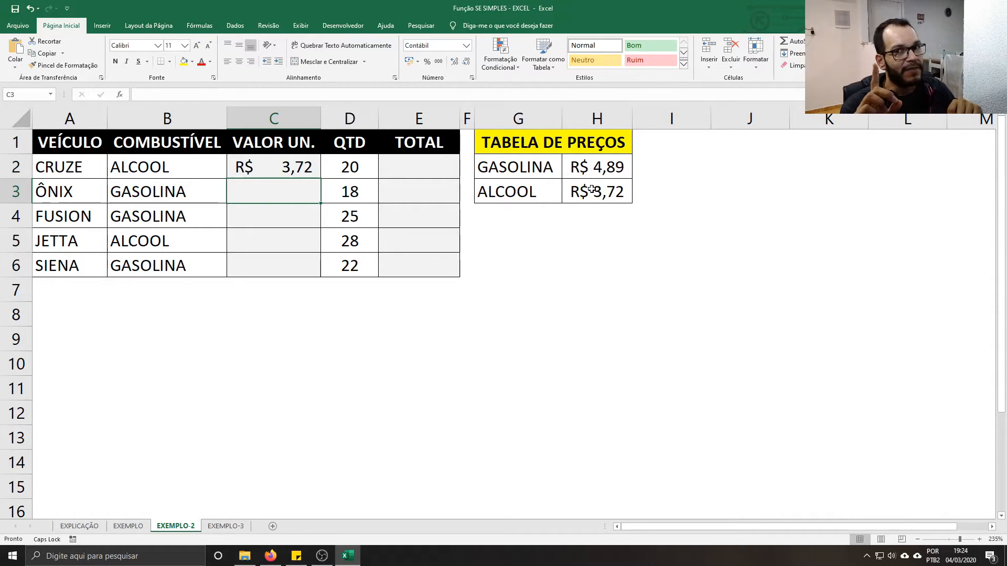
pyautogui.click(314, 167)
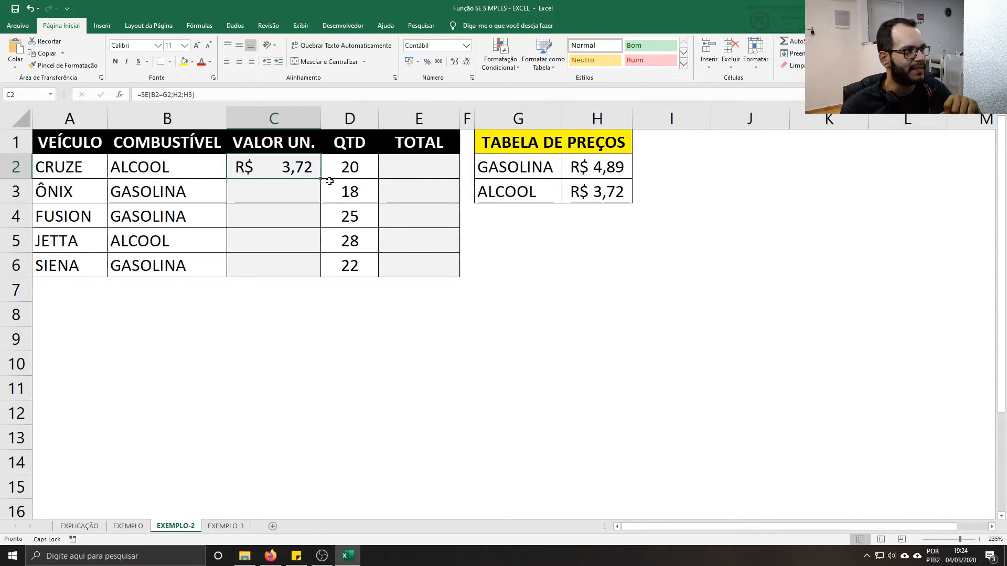
pyautogui.moveTo(323, 179); pyautogui.dragTo(309, 277)
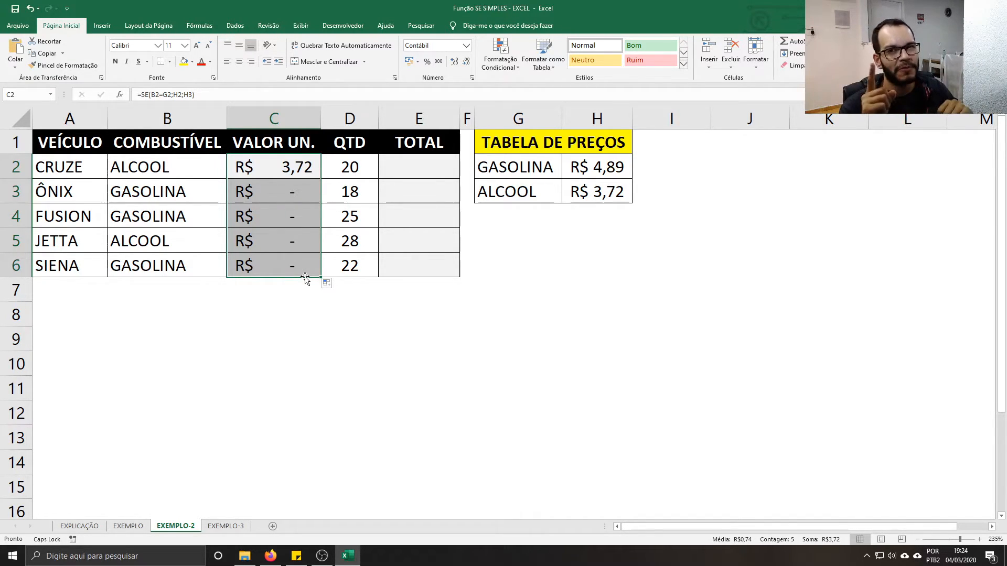
# - Inspect the cell references of the SE formulas in C2 through C6 one by one, leaving them as they are
pyautogui.doubleClick(297, 173)
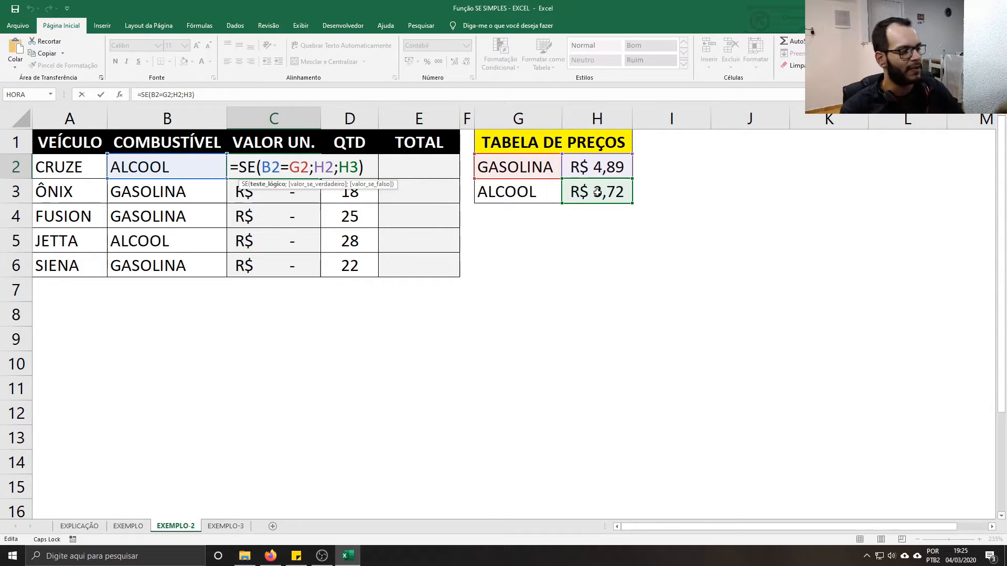
pyautogui.press('Return')
pyautogui.press('F2')
pyautogui.press('Return')
pyautogui.press('F2')
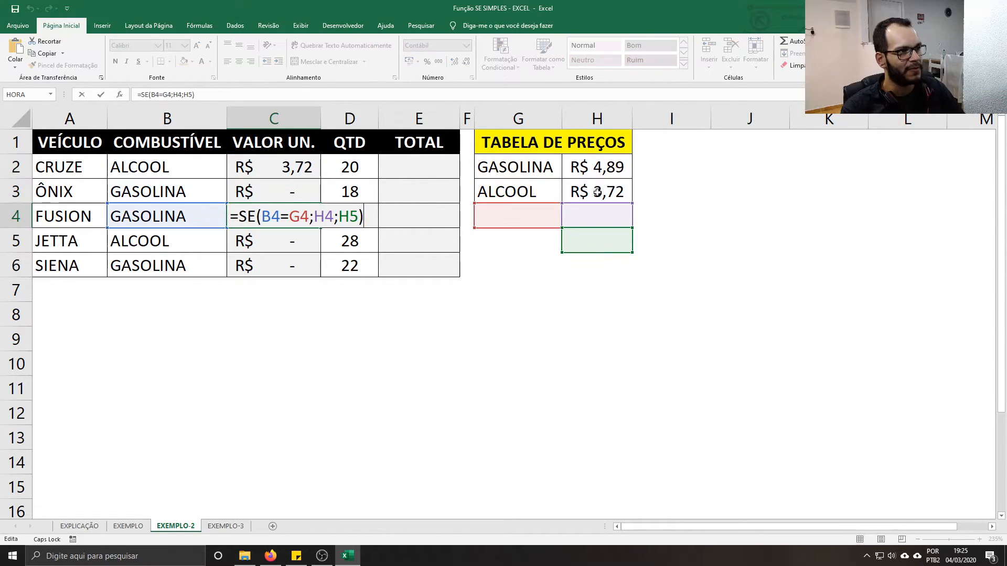
pyautogui.press('Return')
pyautogui.press('F2')
pyautogui.press('Return')
pyautogui.press('F2')
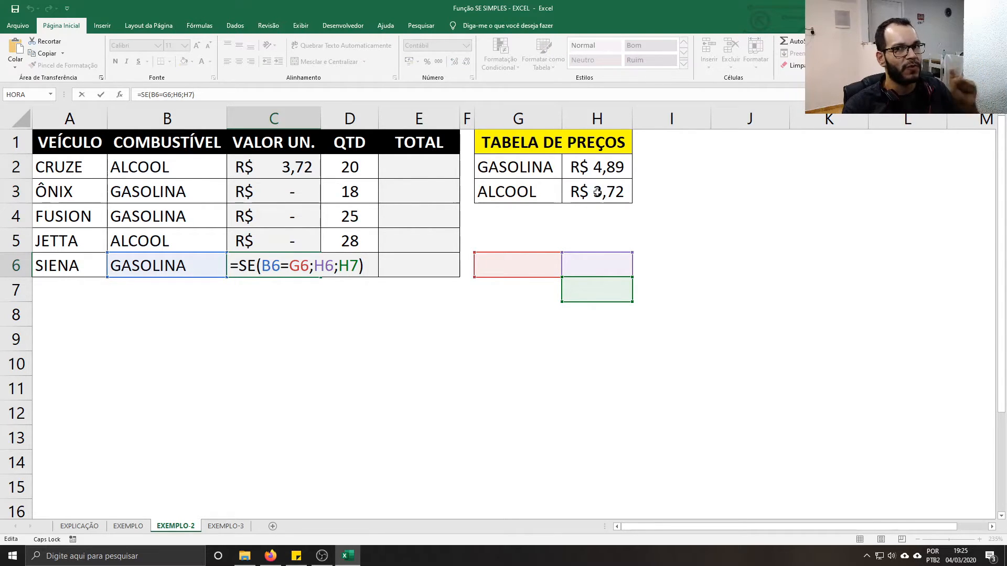
pyautogui.press('Return')
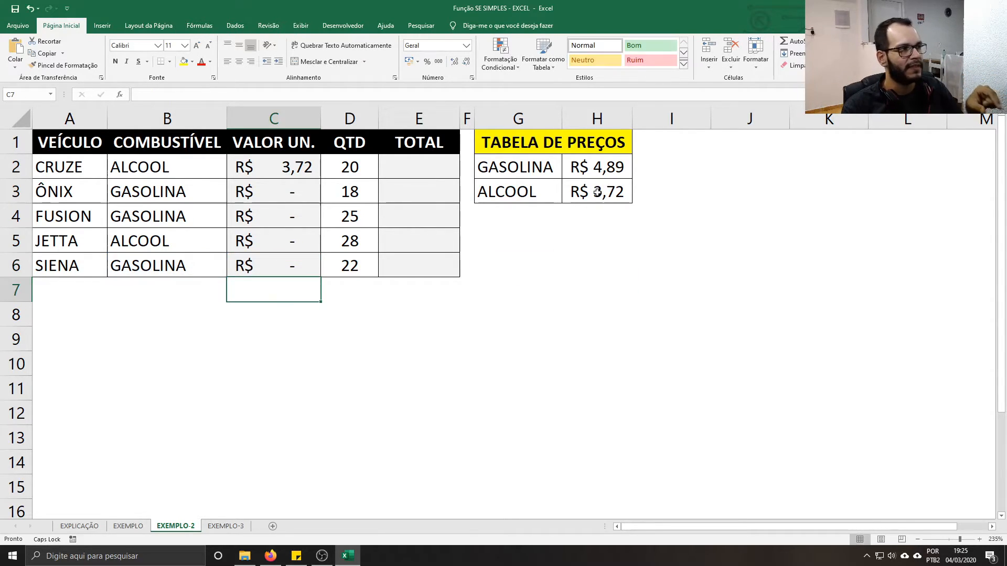
# - Compare the price table references in the C2 and C3 formulas without changing them
pyautogui.doubleClick(302, 166)
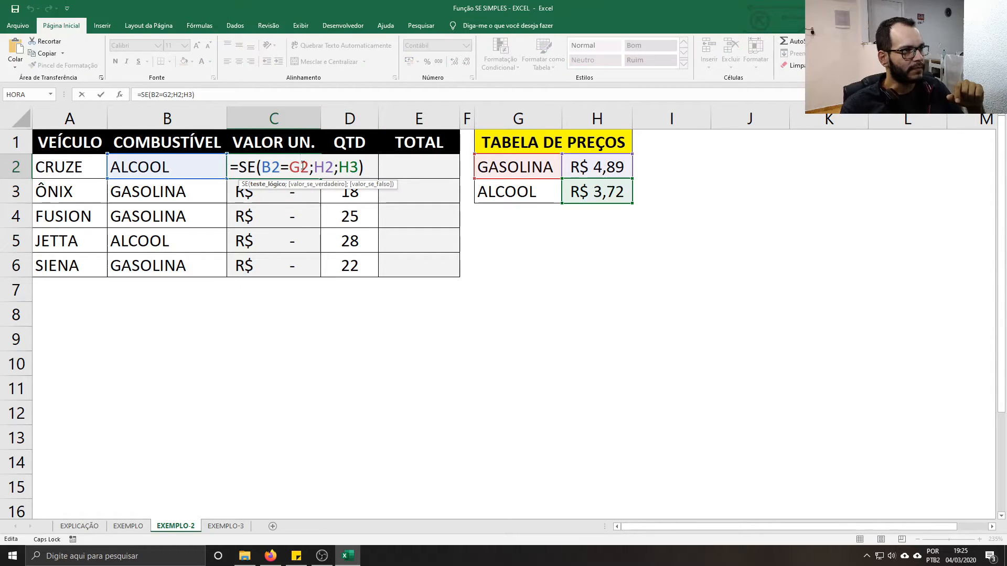
pyautogui.press('Return')
pyautogui.press('F2')
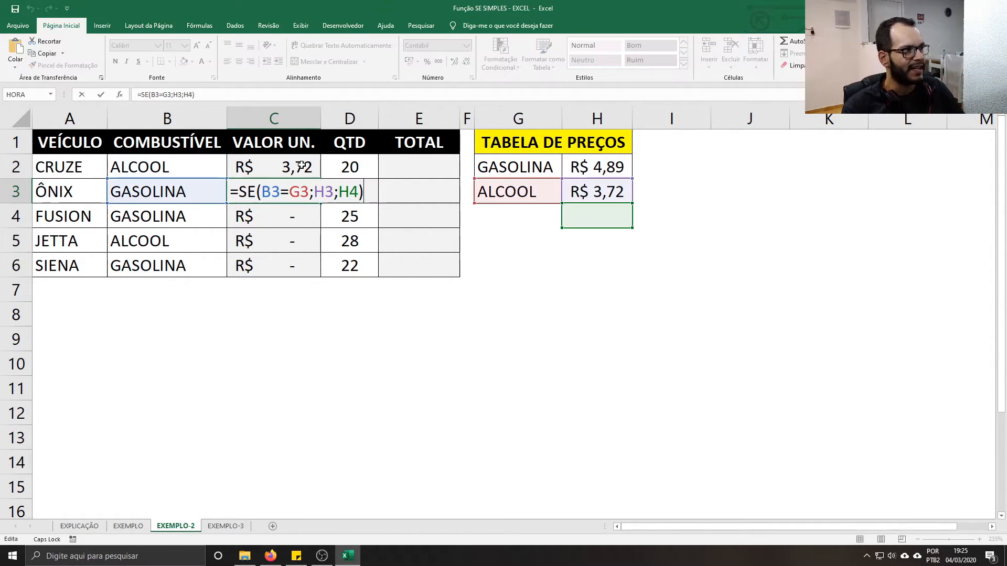
pyautogui.press('Return')
pyautogui.press('Up')
pyautogui.press('Up')
pyautogui.press('F2')
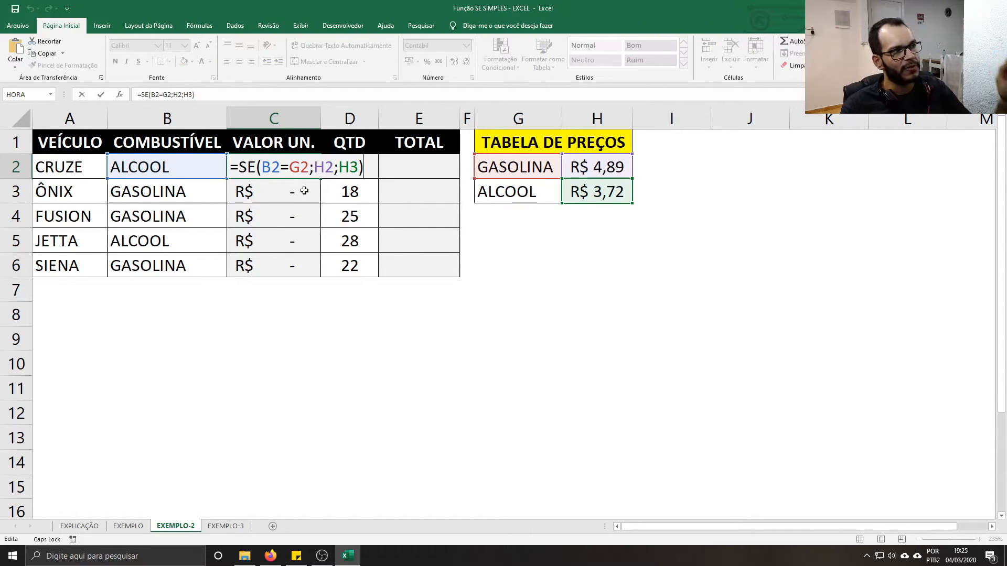
pyautogui.press('Return')
pyautogui.press('F2')
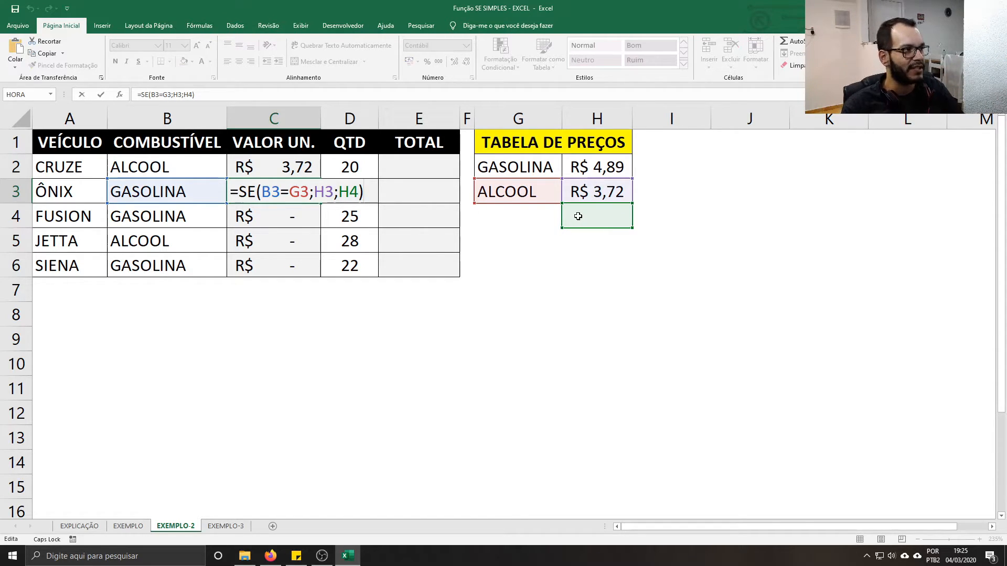
pyautogui.press('Return')
# - Lock the row of the price table references in the C2 formula, making it =SE(B2=G$2;H$2;H$3)
pyautogui.doubleClick(295, 165)
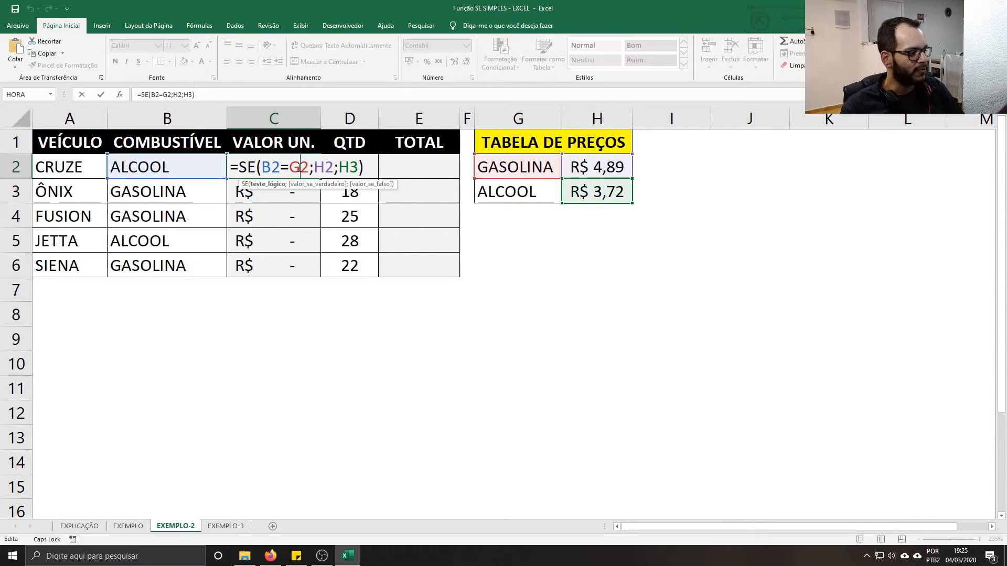
pyautogui.click(299, 167)
pyautogui.write('$')
pyautogui.click(337, 167)
pyautogui.write('$')
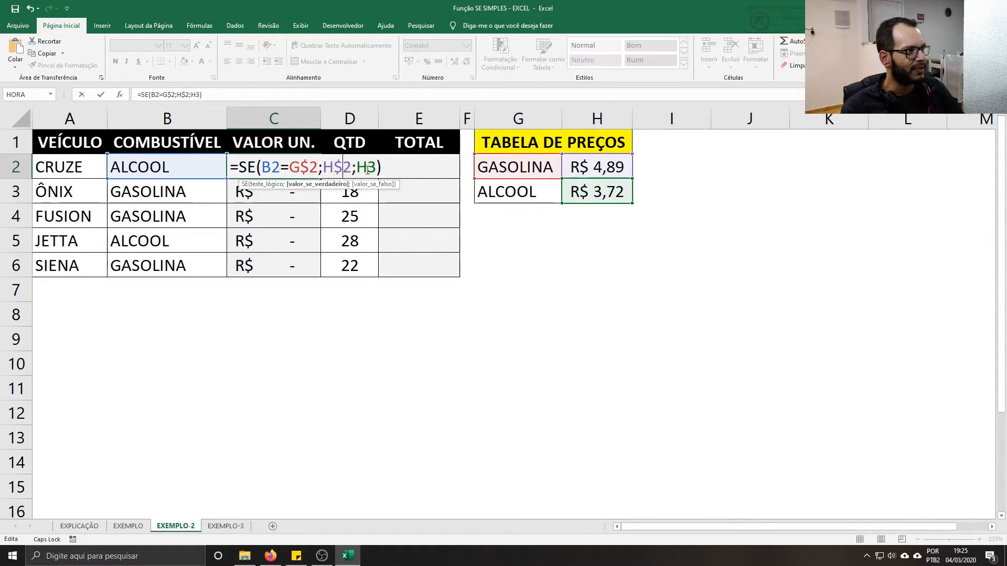
pyautogui.click(367, 167)
pyautogui.write('$')
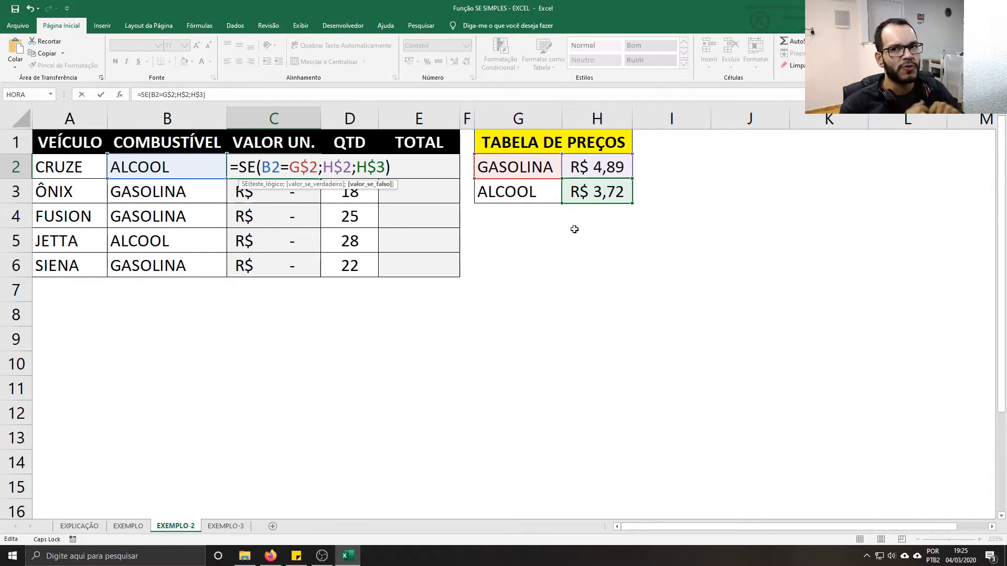
pyautogui.press('Return')
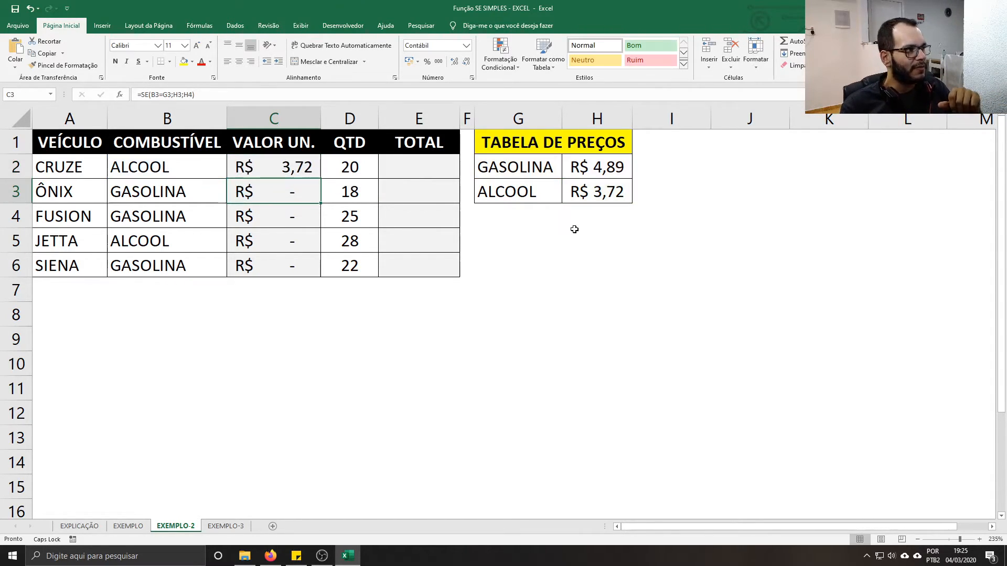
# - Fill the row-locked SE formula from C2 down through C6 in the VALOR UN. column and check C3
pyautogui.click(294, 167)
pyautogui.moveTo(320, 179); pyautogui.dragTo(322, 268)
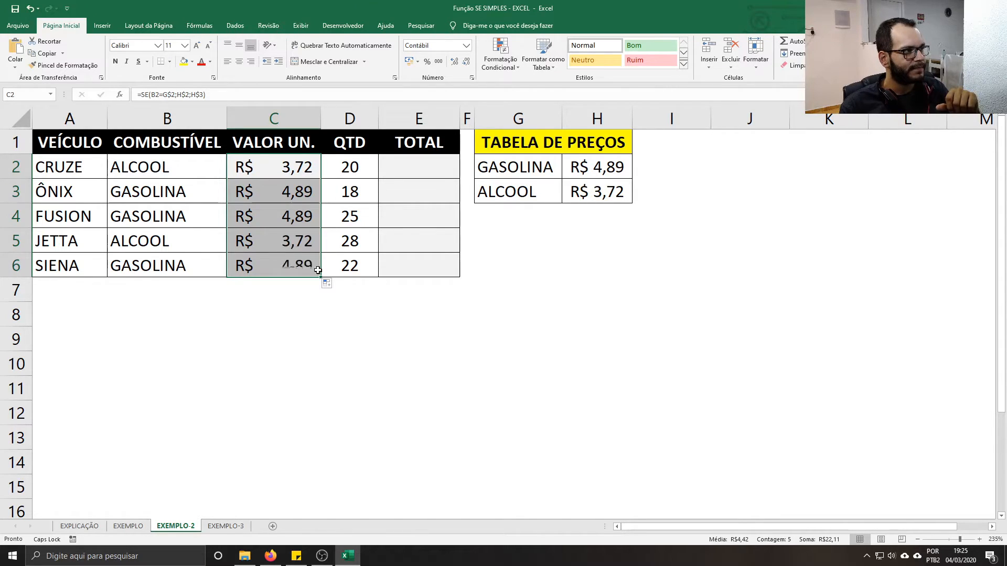
pyautogui.click(287, 167)
pyautogui.click(294, 198)
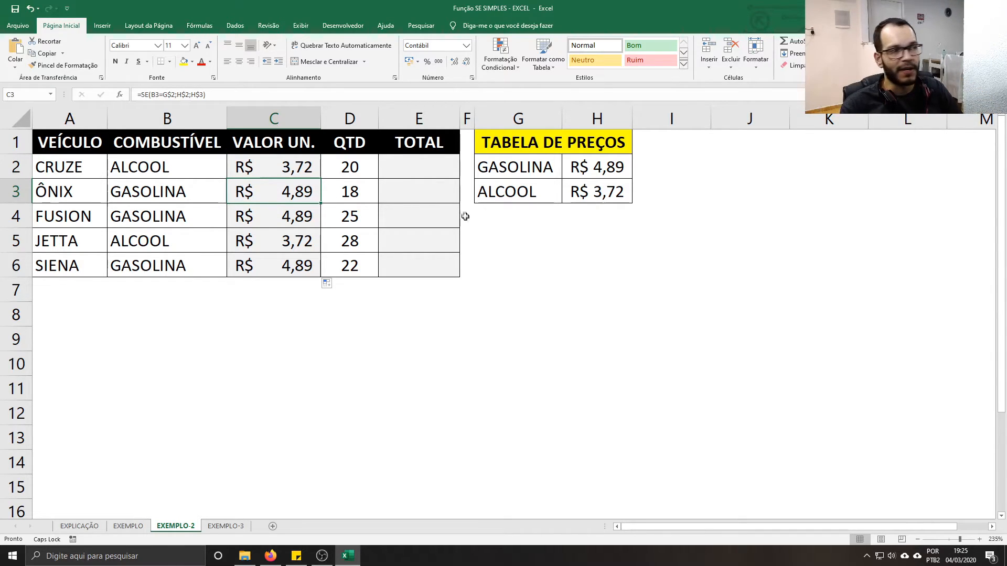
# - Enter the formula =C2*D2 in E2 to calculate the CRUZE row's total
pyautogui.click(421, 167)
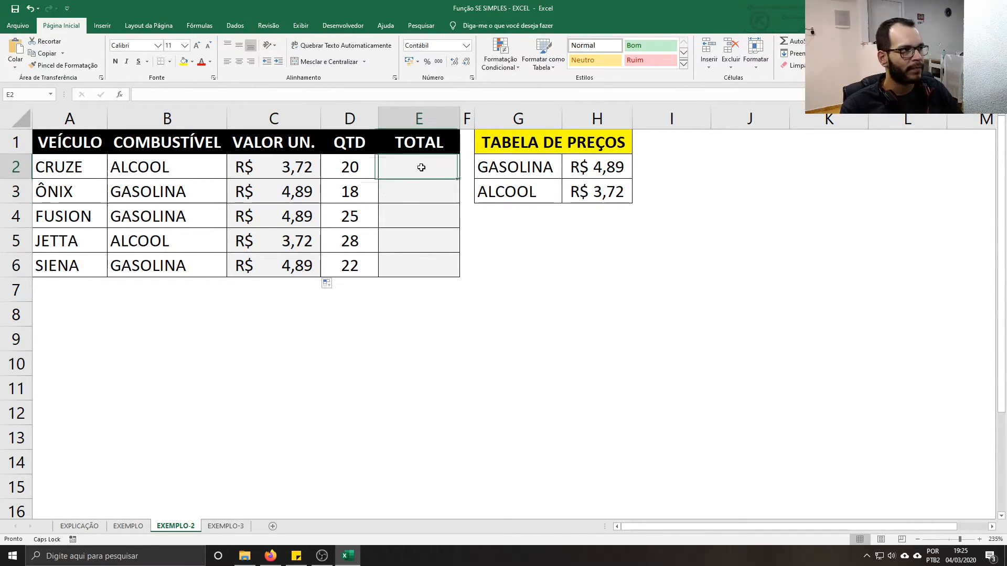
pyautogui.click(303, 169)
pyautogui.write('*')
pyautogui.click(365, 173)
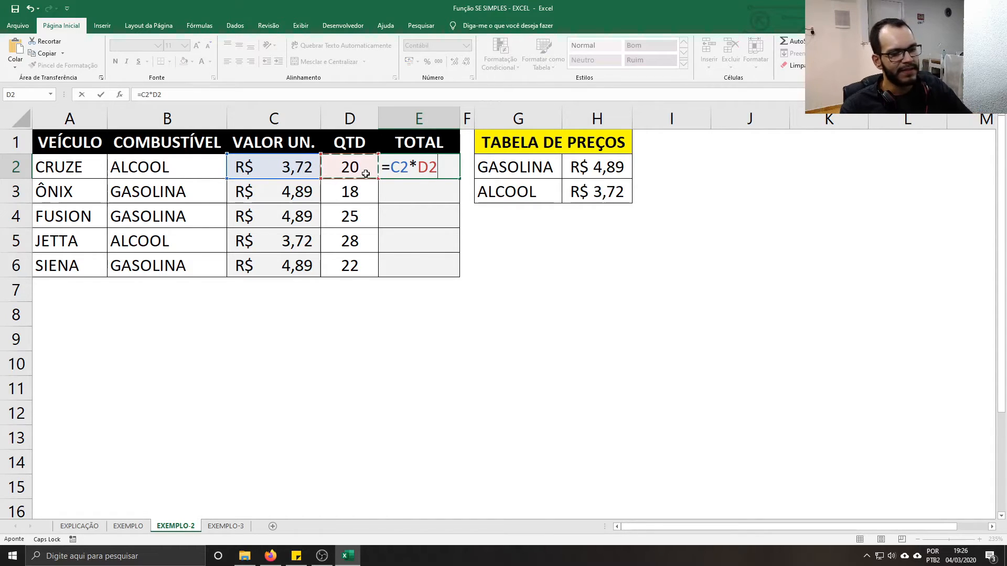
pyautogui.press('Return')
# - Fill the total formula from E2 down through E6 and auto-fit the width of column E
pyautogui.click(455, 173)
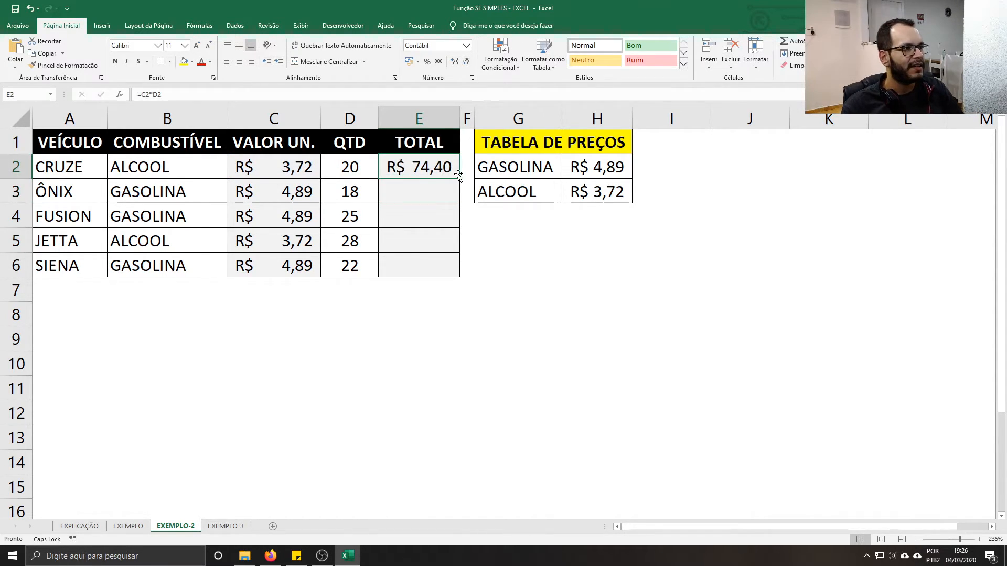
pyautogui.moveTo(459, 178); pyautogui.dragTo(460, 281)
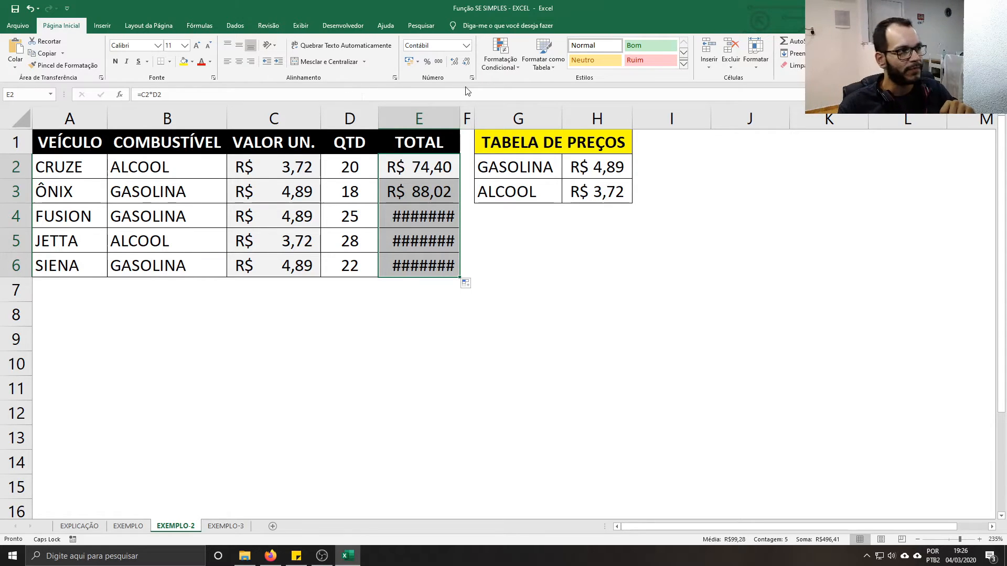
pyautogui.doubleClick(460, 114)
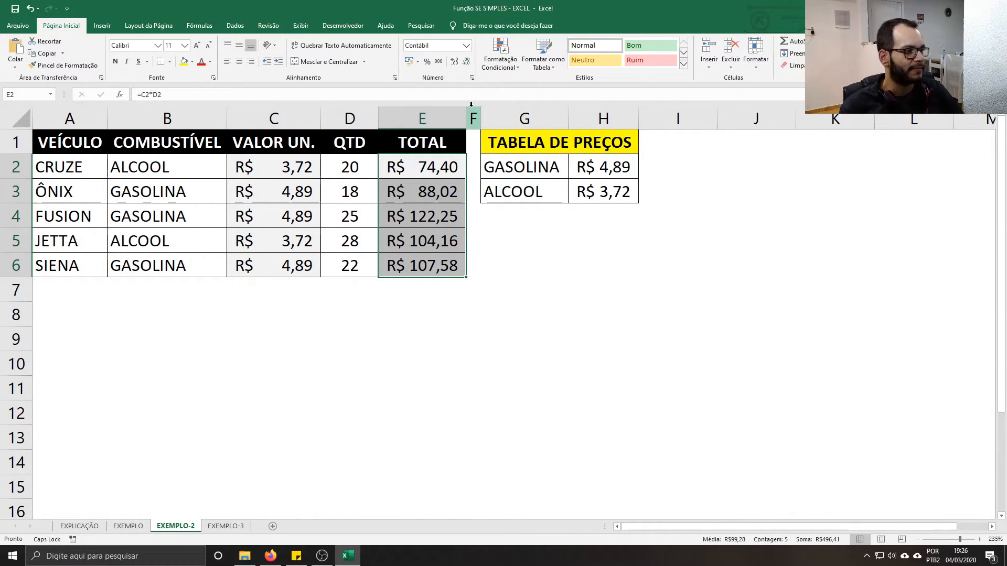
pyautogui.click(105, 169)
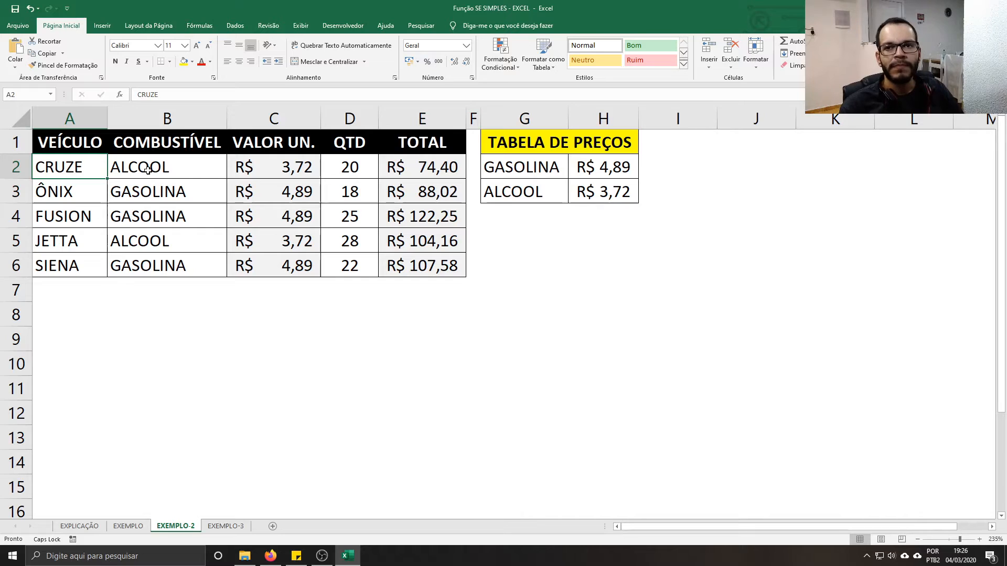
# - On the EXEMPLO-3 sheet, enter the delivery fee formula =SE(B2<=5;0;10) in C2 of the STATUS column
pyautogui.click(226, 526)
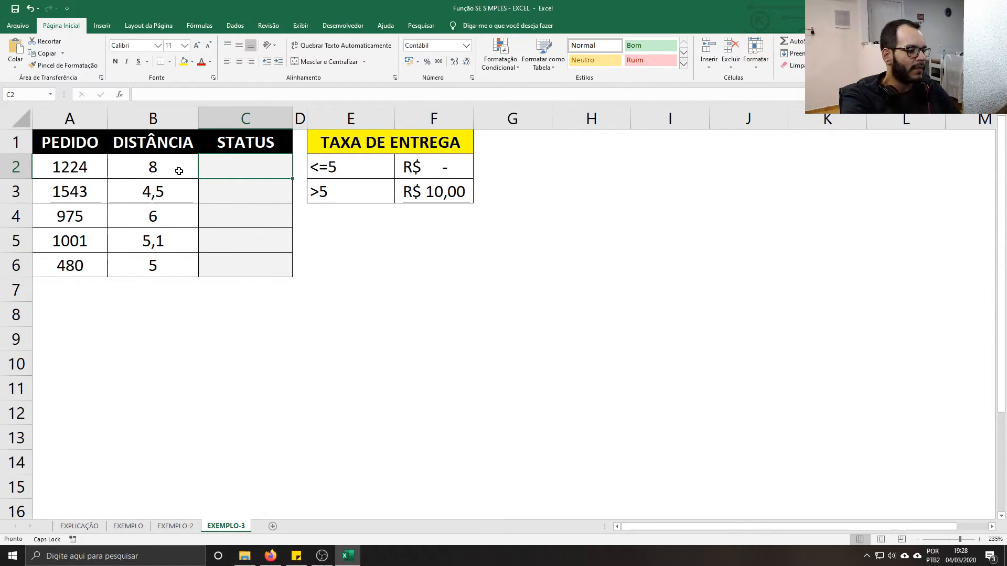
pyautogui.write('=SE(')
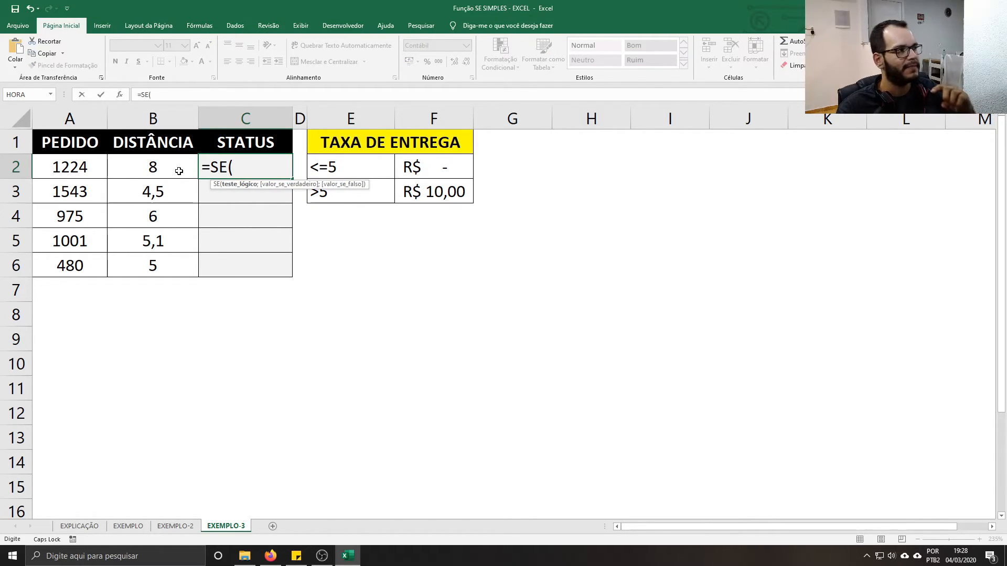
pyautogui.click(179, 171)
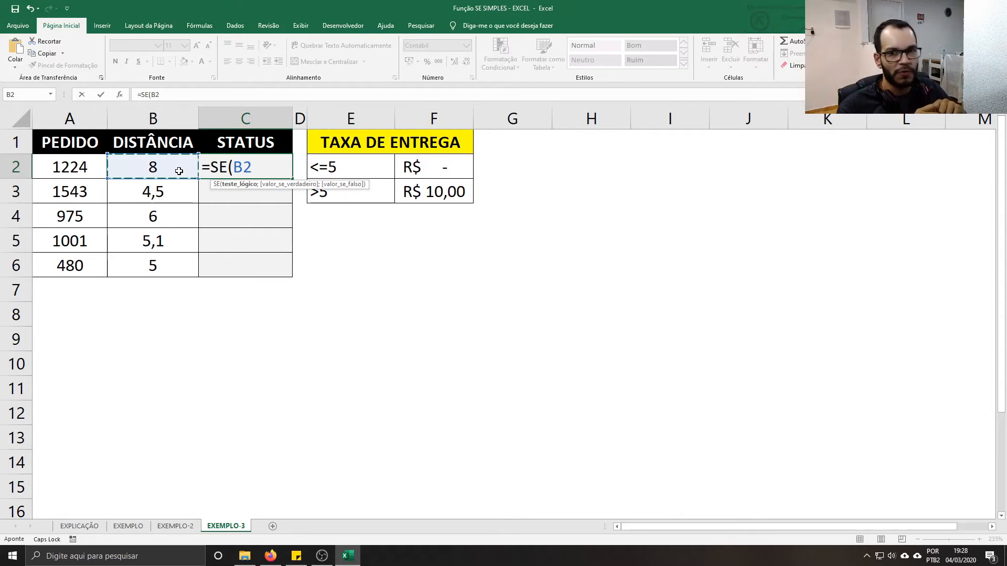
pyautogui.write('<=')
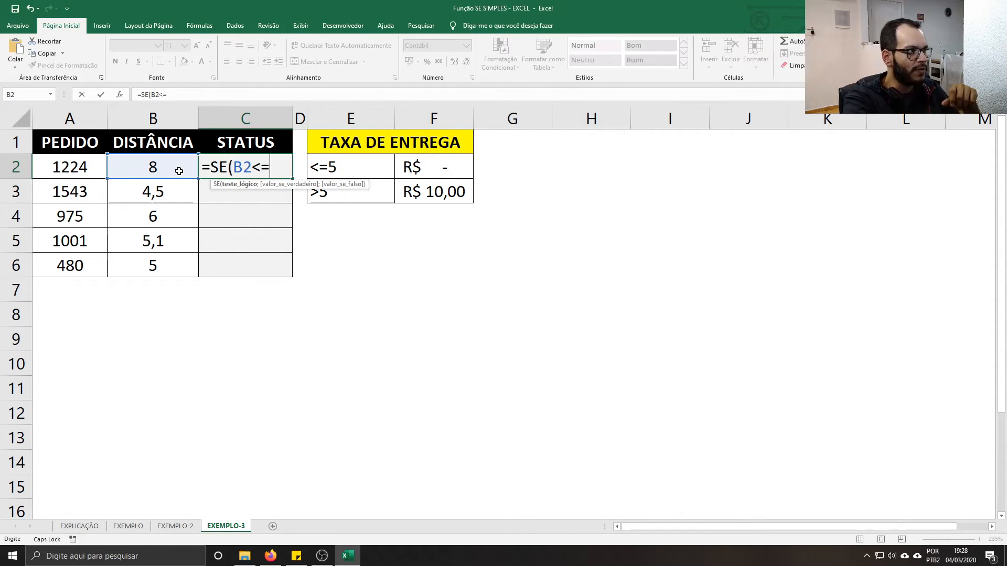
pyautogui.write('5')
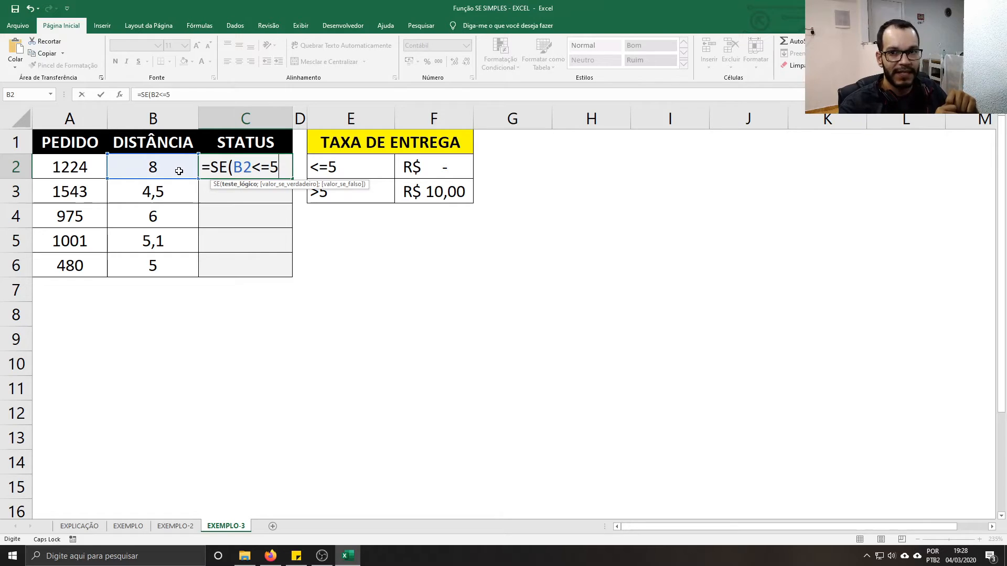
pyautogui.write(';')
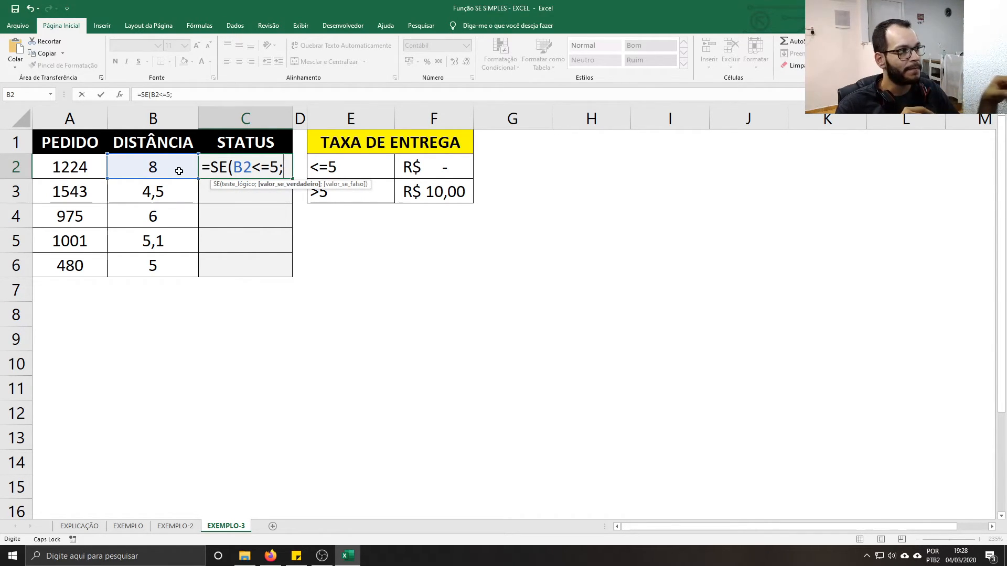
pyautogui.write('0')
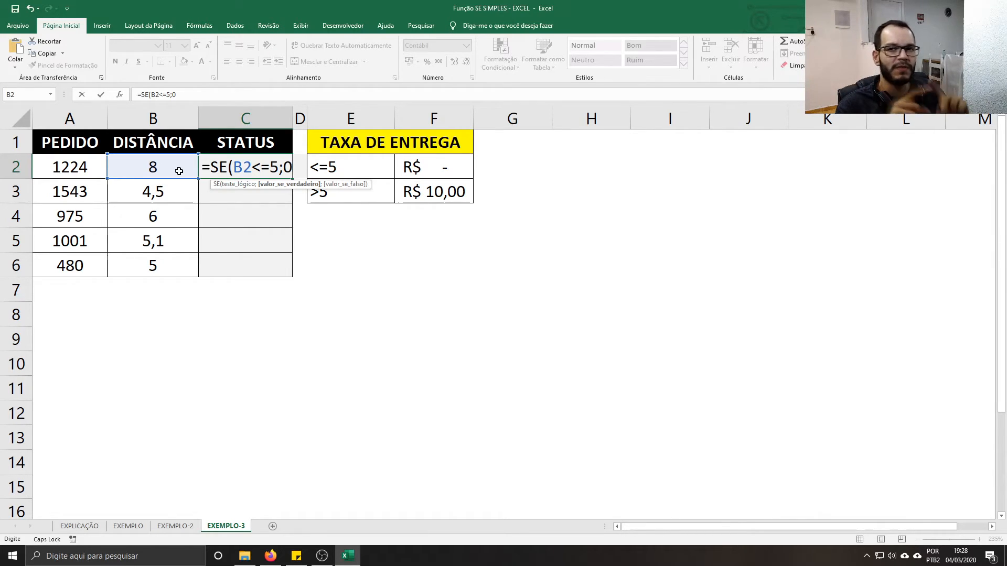
pyautogui.write(';')
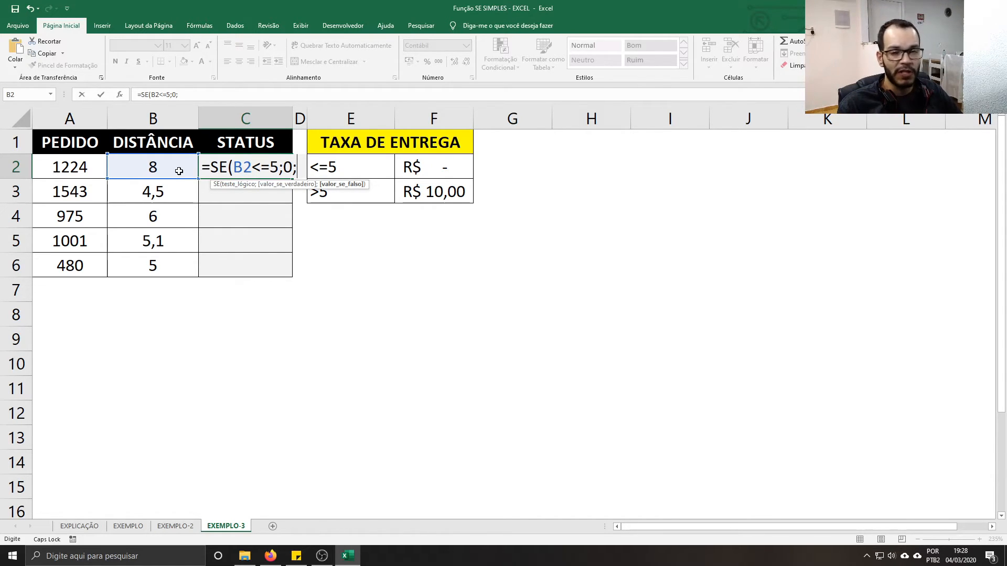
pyautogui.write('10')
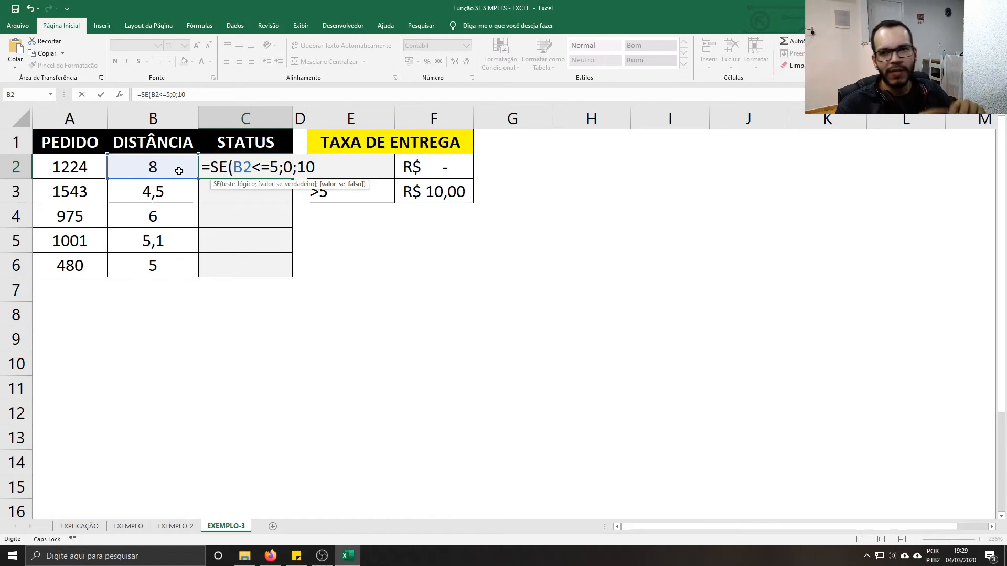
pyautogui.write(')')
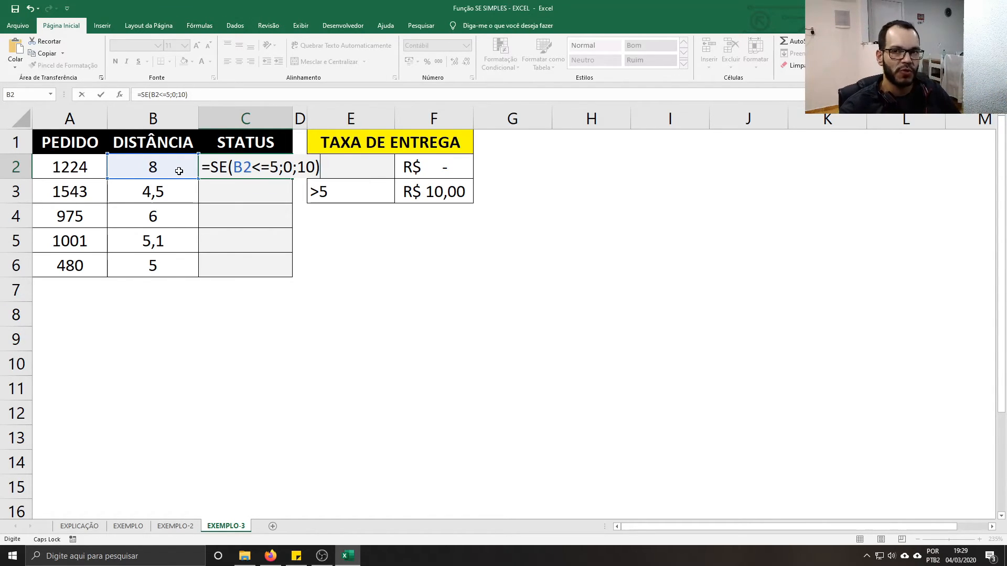
pyautogui.press('Return')
# - Fill the SE formula from C2 down through C6 and check the fees against the distances in column B
pyautogui.click(274, 167)
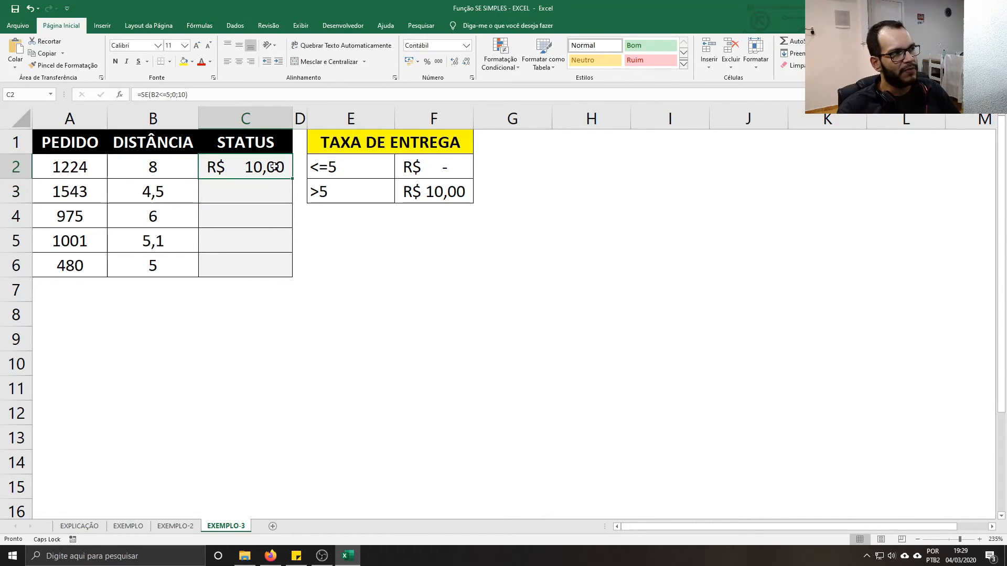
pyautogui.moveTo(292, 179); pyautogui.dragTo(285, 266)
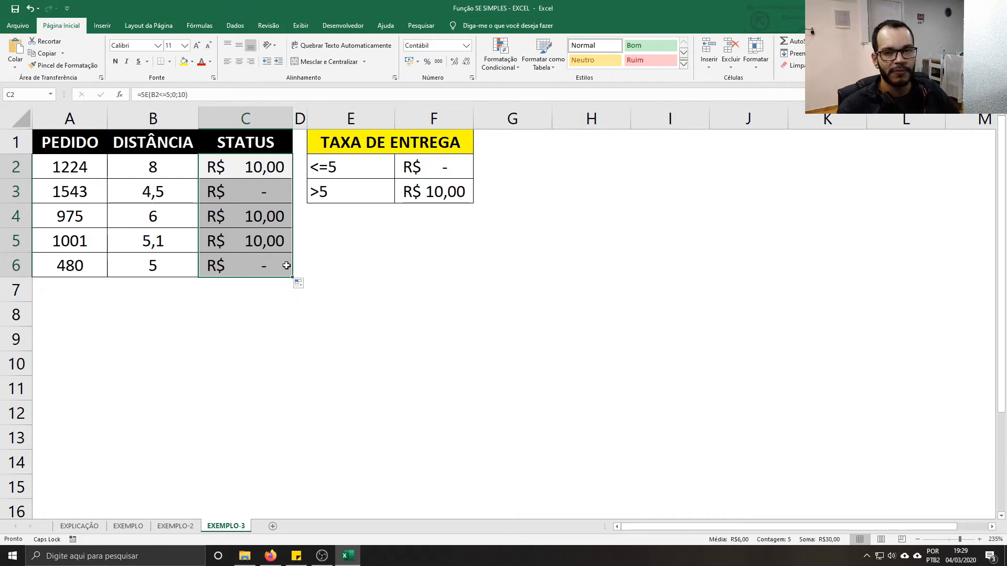
pyautogui.click(172, 170)
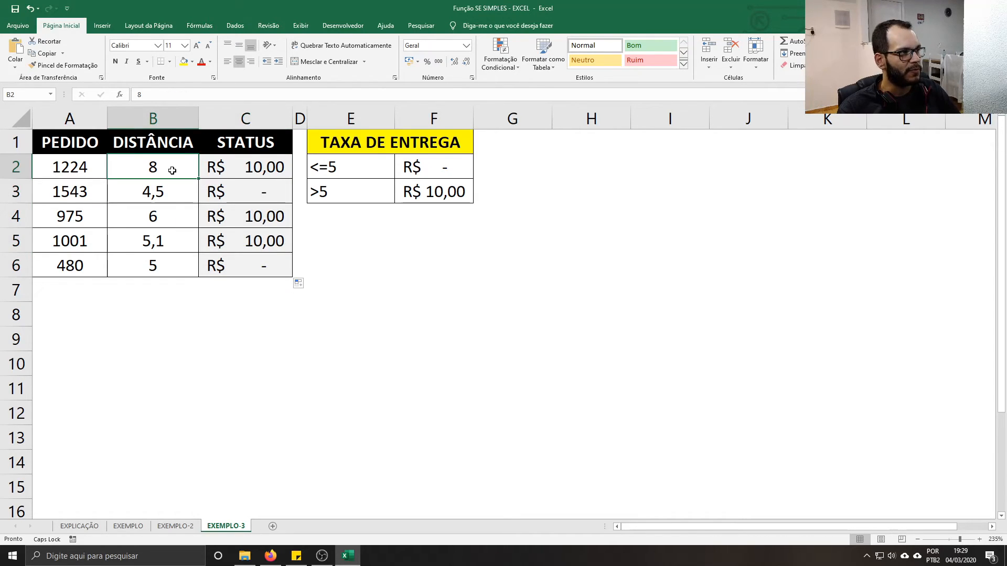
pyautogui.click(248, 168)
pyautogui.click(178, 192)
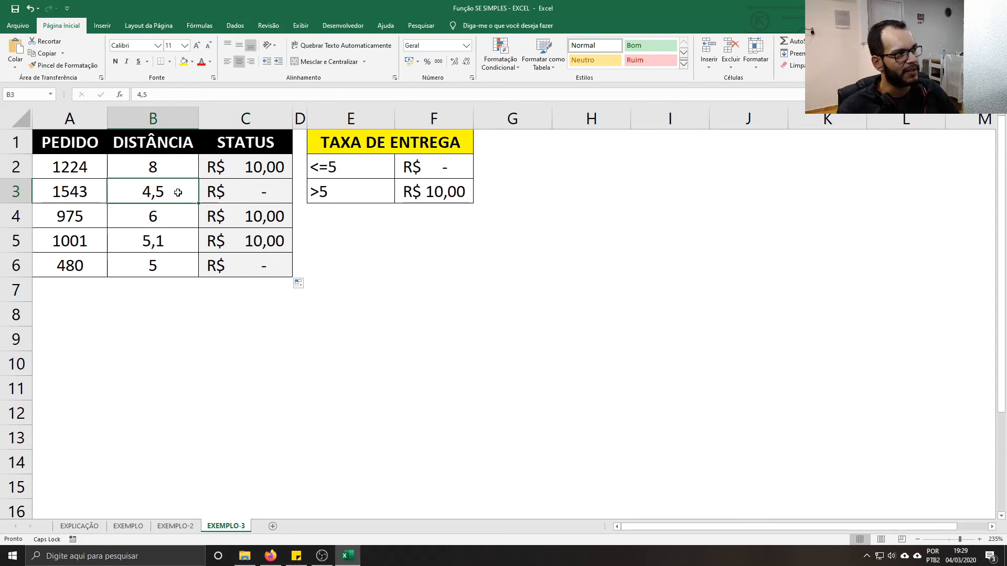
pyautogui.click(175, 240)
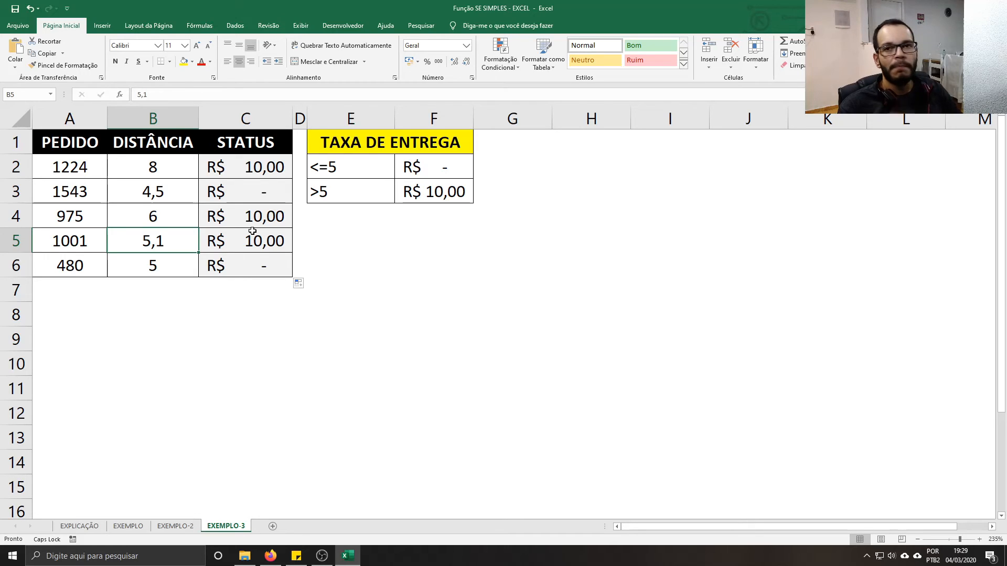
# - Replace the fixed values 0 and 10 in the C2 formula with references to the fee table cells F2 and F3
pyautogui.doubleClick(283, 166)
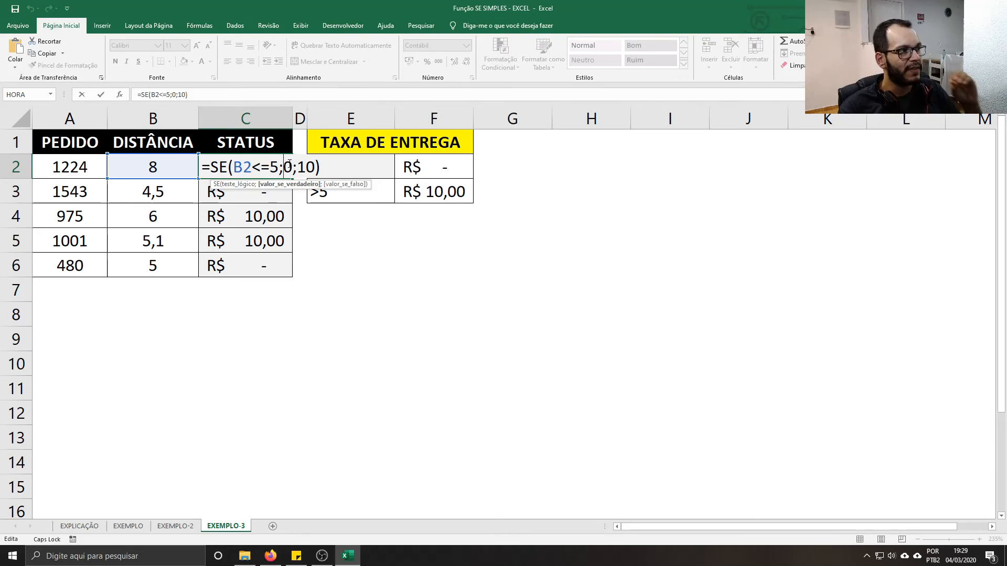
pyautogui.click(405, 167)
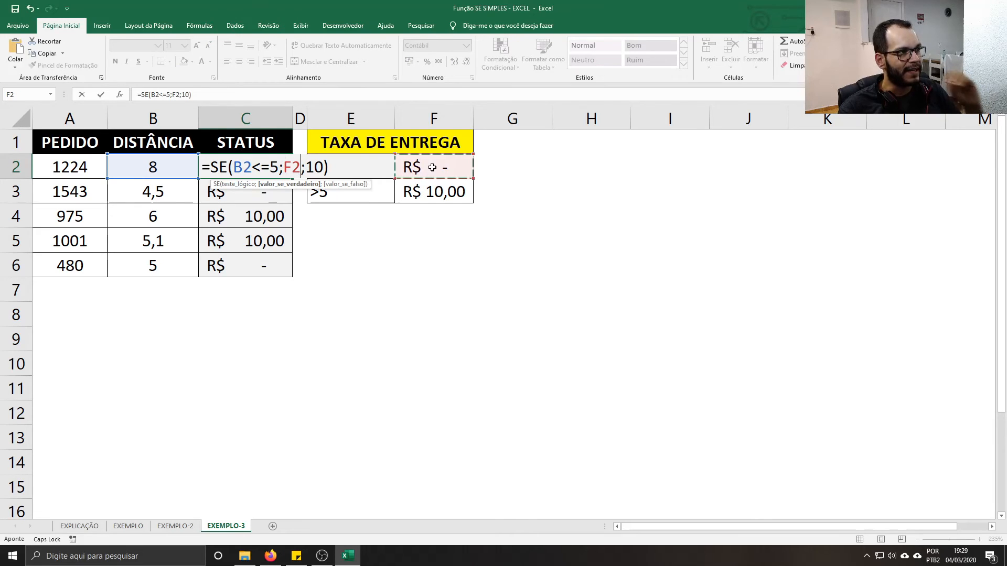
pyautogui.doubleClick(317, 167)
pyautogui.click(420, 191)
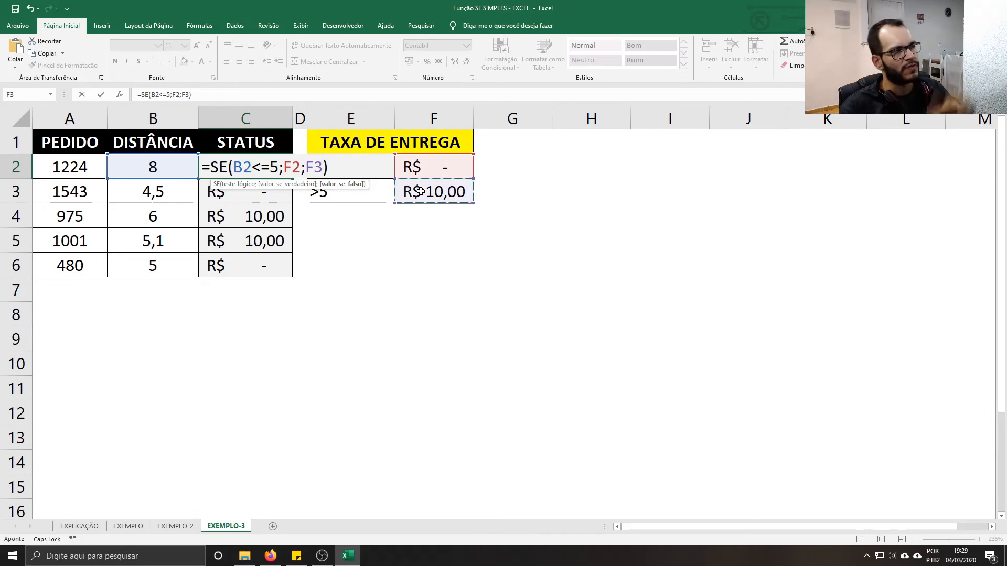
# - Lock the rows of the fee table references in C2, making the formula =SE(B2<=5;F$2;F$3)
pyautogui.click(303, 169)
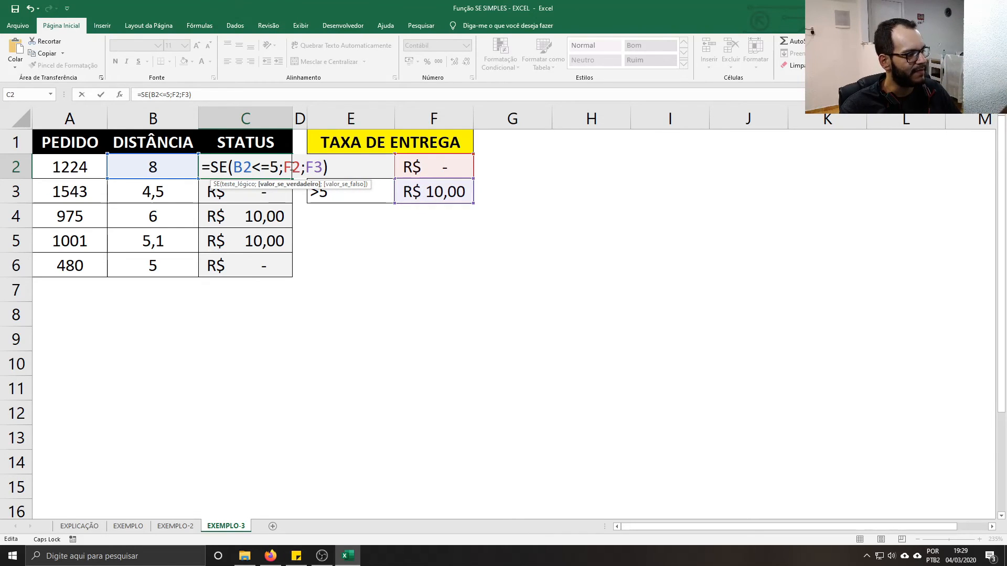
pyautogui.write('$')
pyautogui.click(326, 176)
pyautogui.write('$')
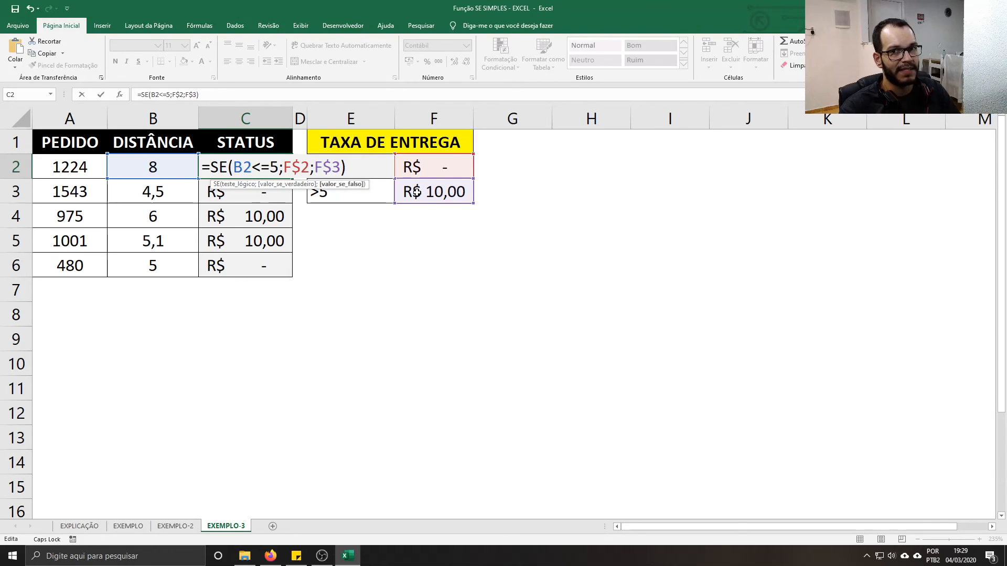
pyautogui.press('Return')
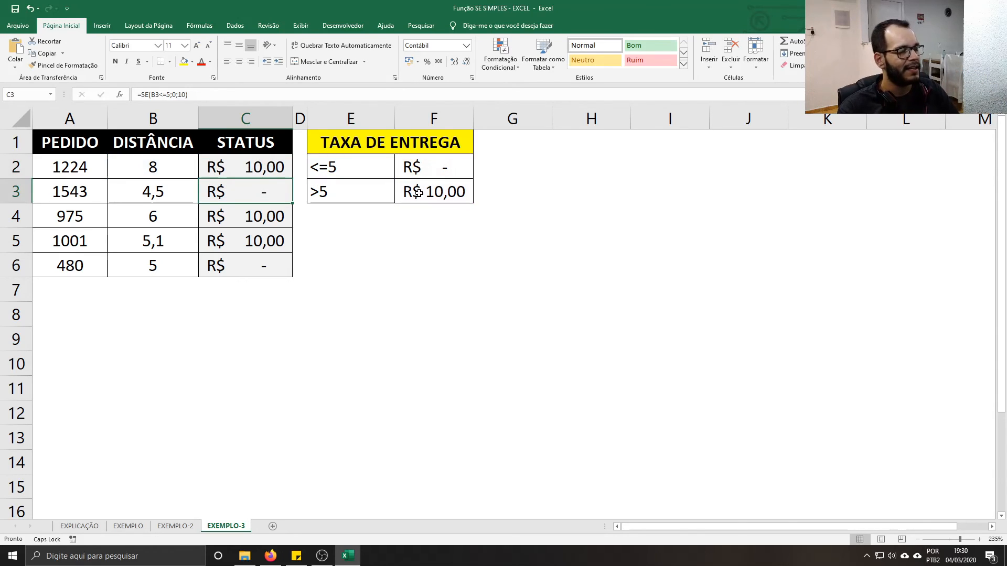
# - Fill the row-locked SE formula from C2 down through C6 in the STATUS column and select A2
pyautogui.click(270, 168)
pyautogui.moveTo(295, 179); pyautogui.dragTo(284, 265)
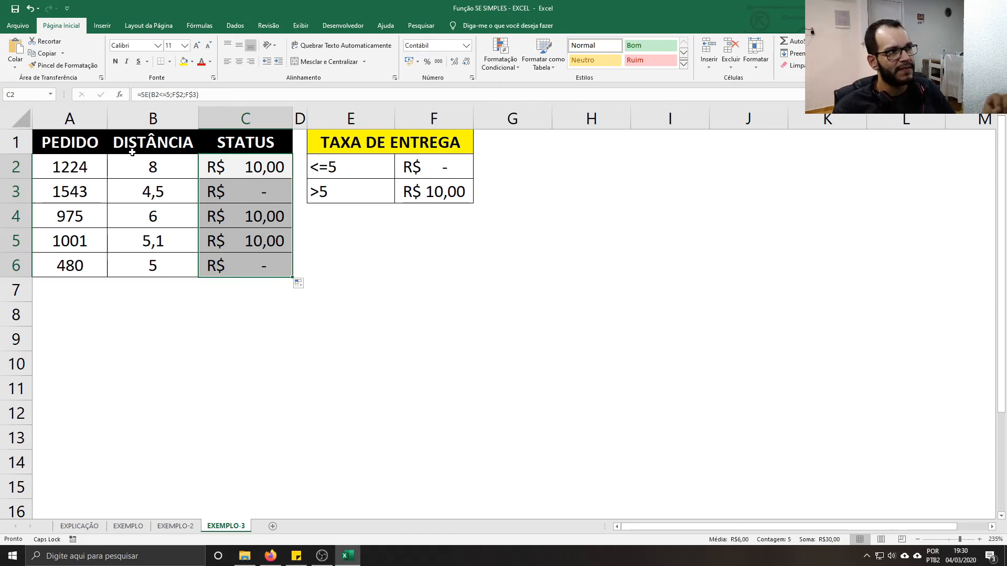
pyautogui.click(87, 164)
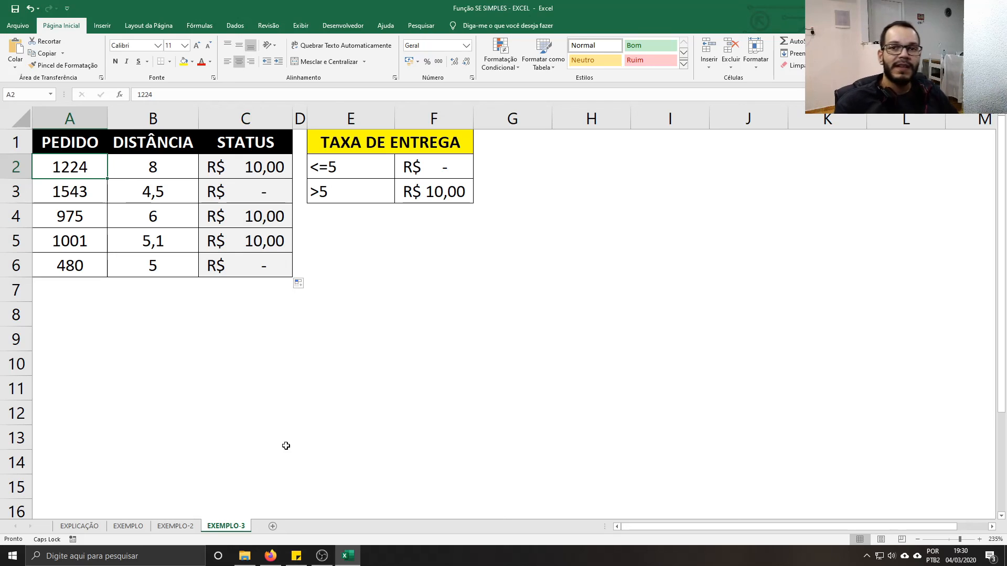